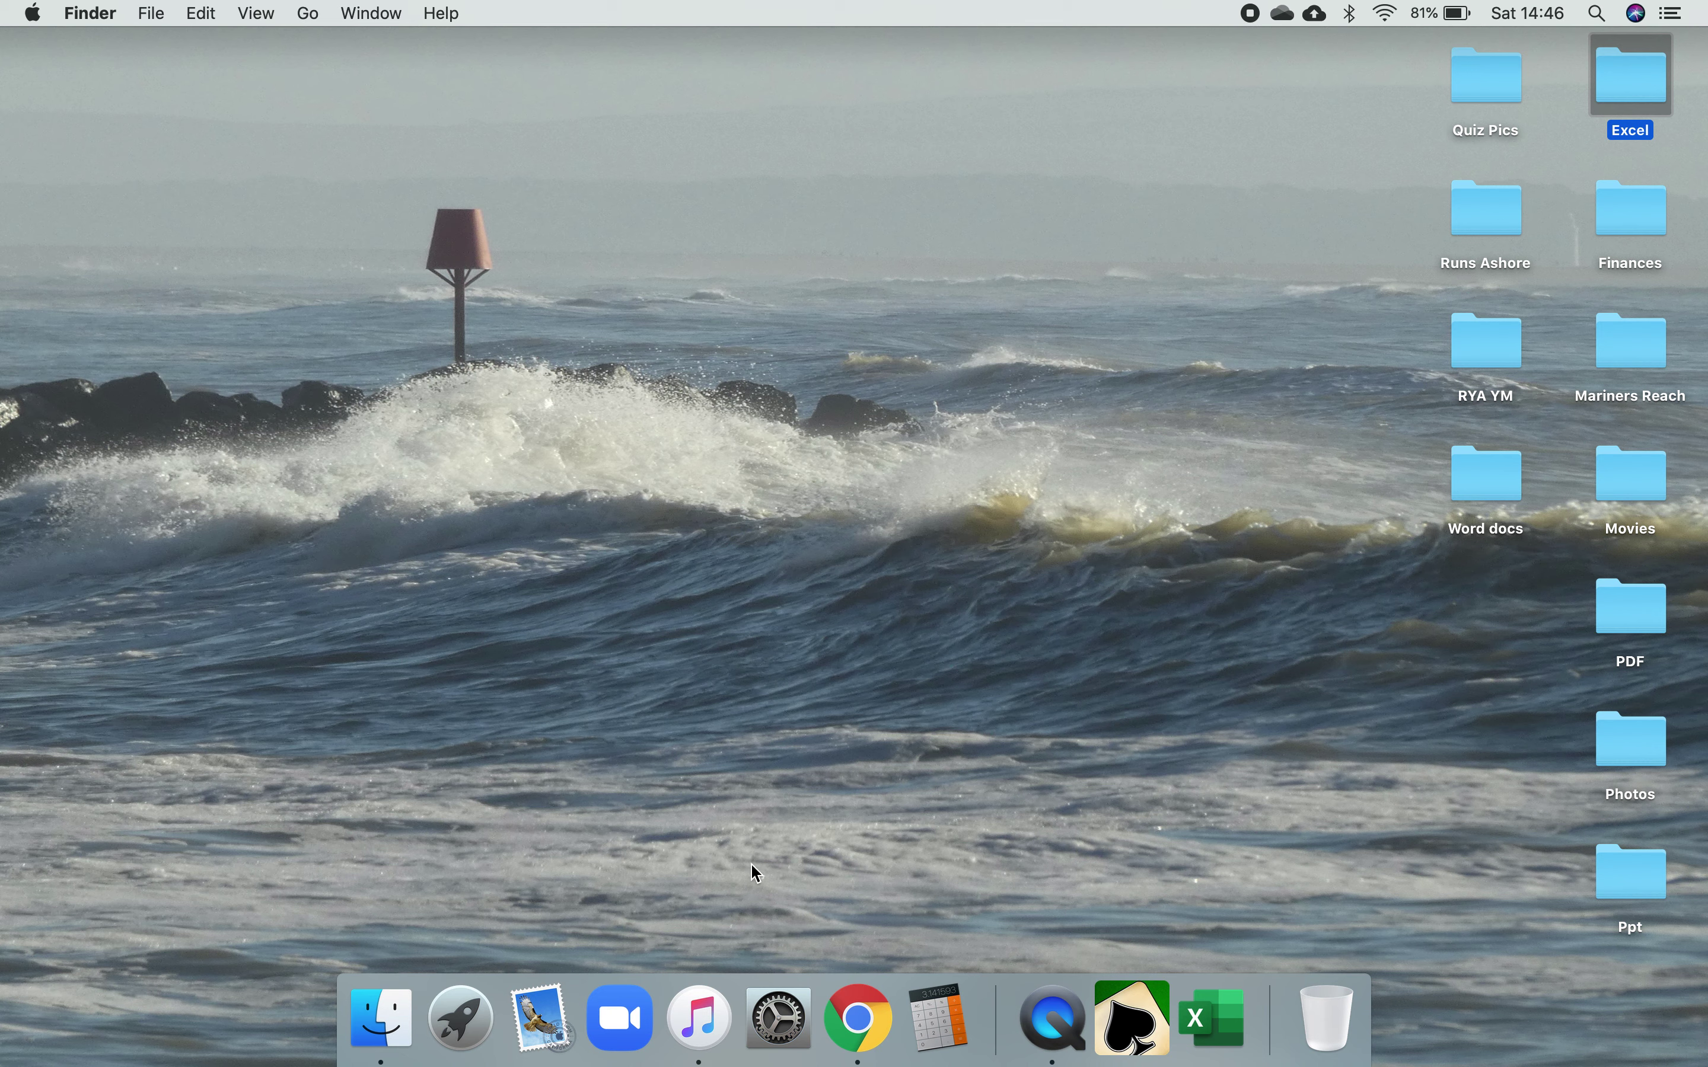
Step: Switch to Music and check the start and stop time options of the song Crazy in the Family Quiz 25.5.2020 playlist
click(699, 1016)
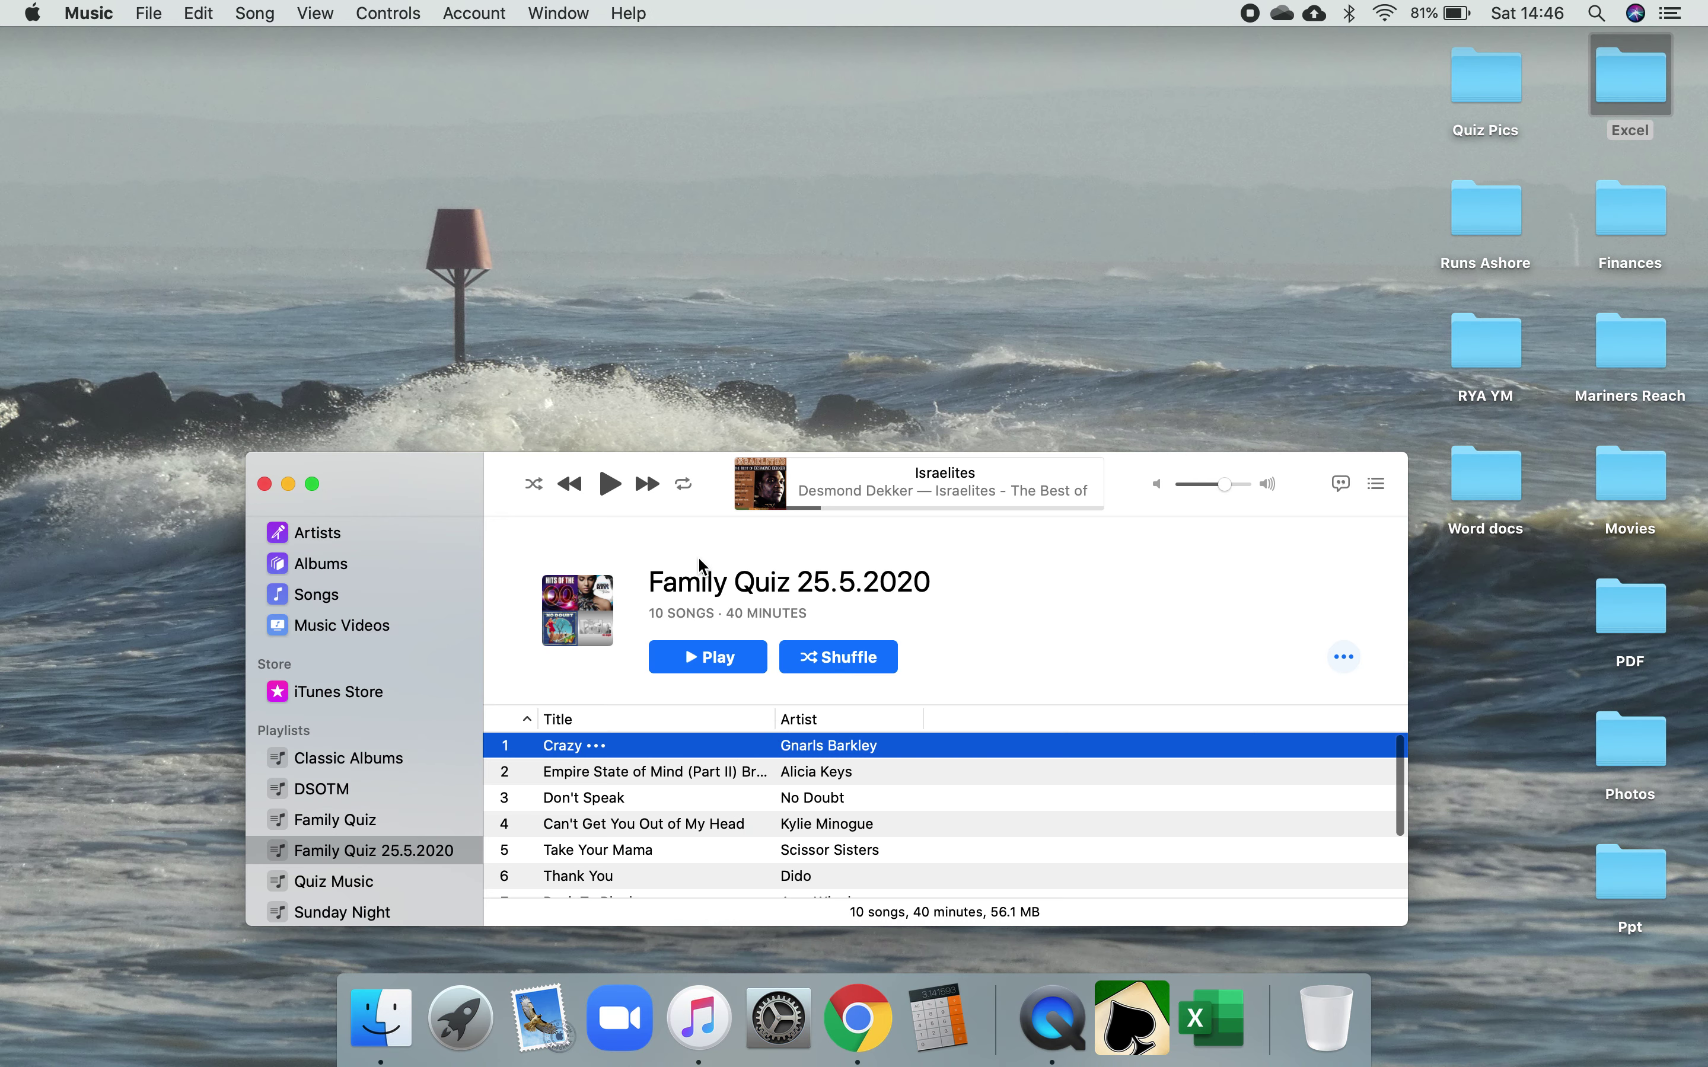
drag(494, 501, 498, 353)
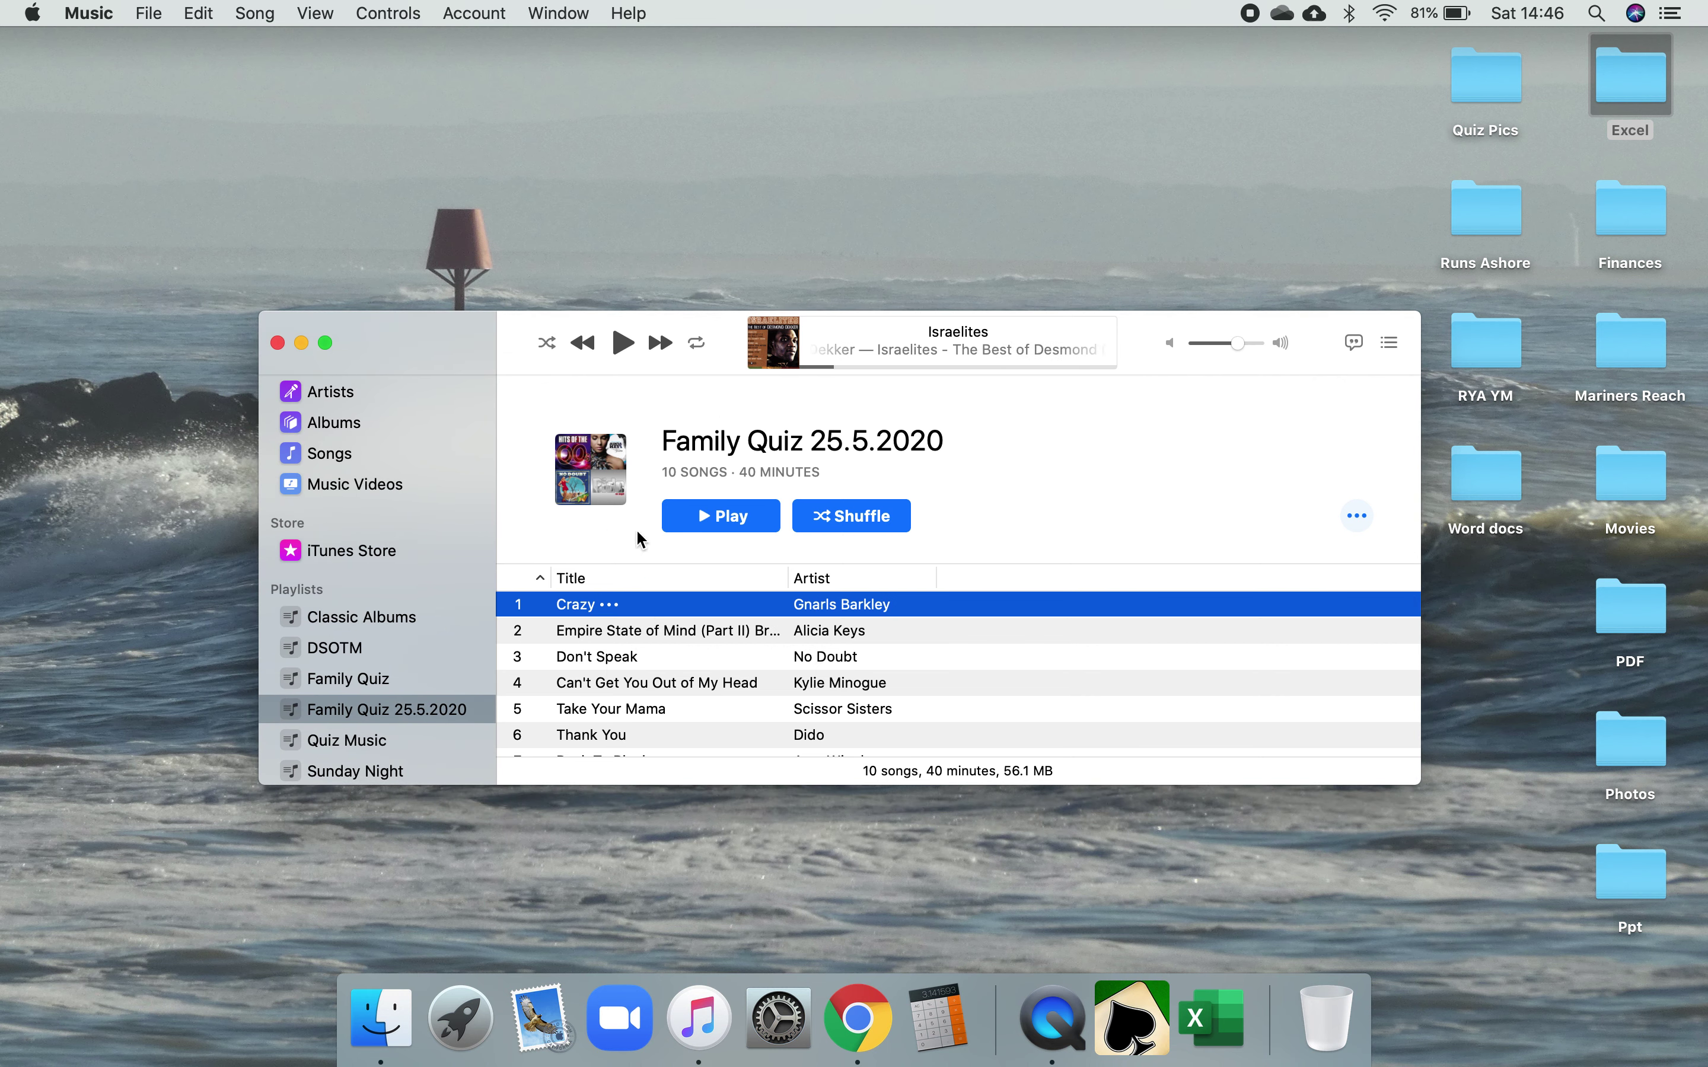
right_click(634, 611)
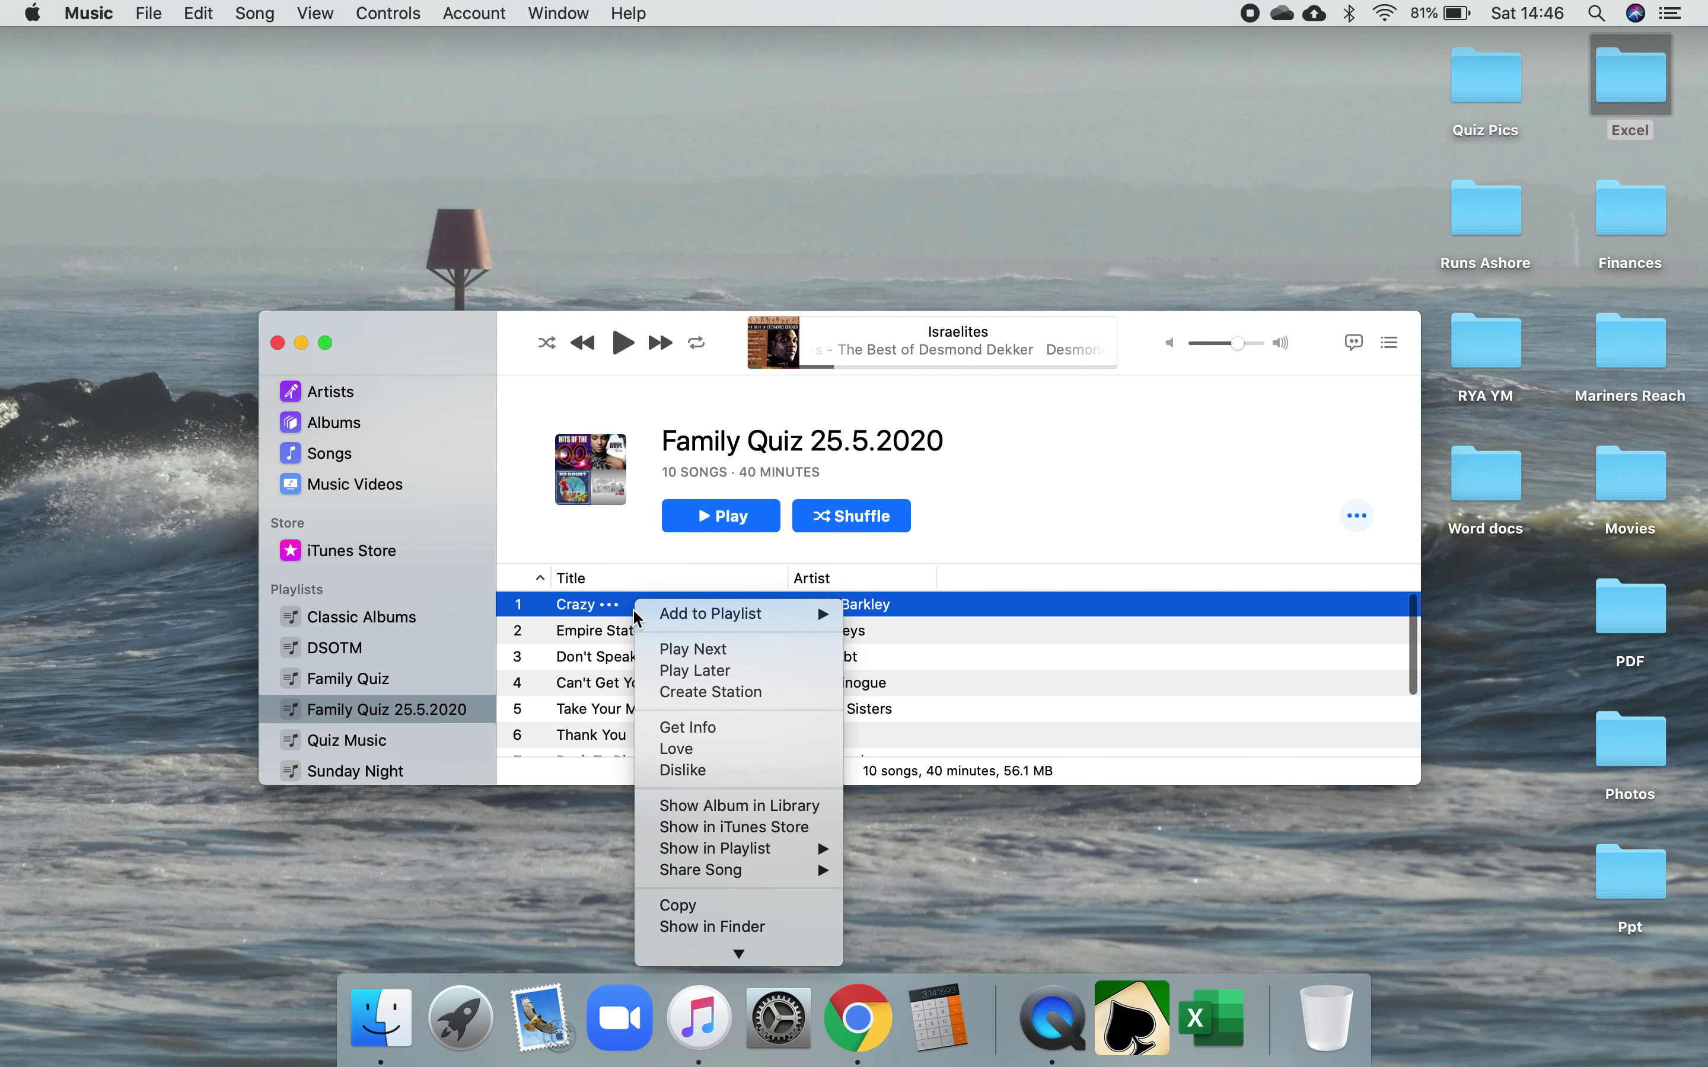
click(699, 729)
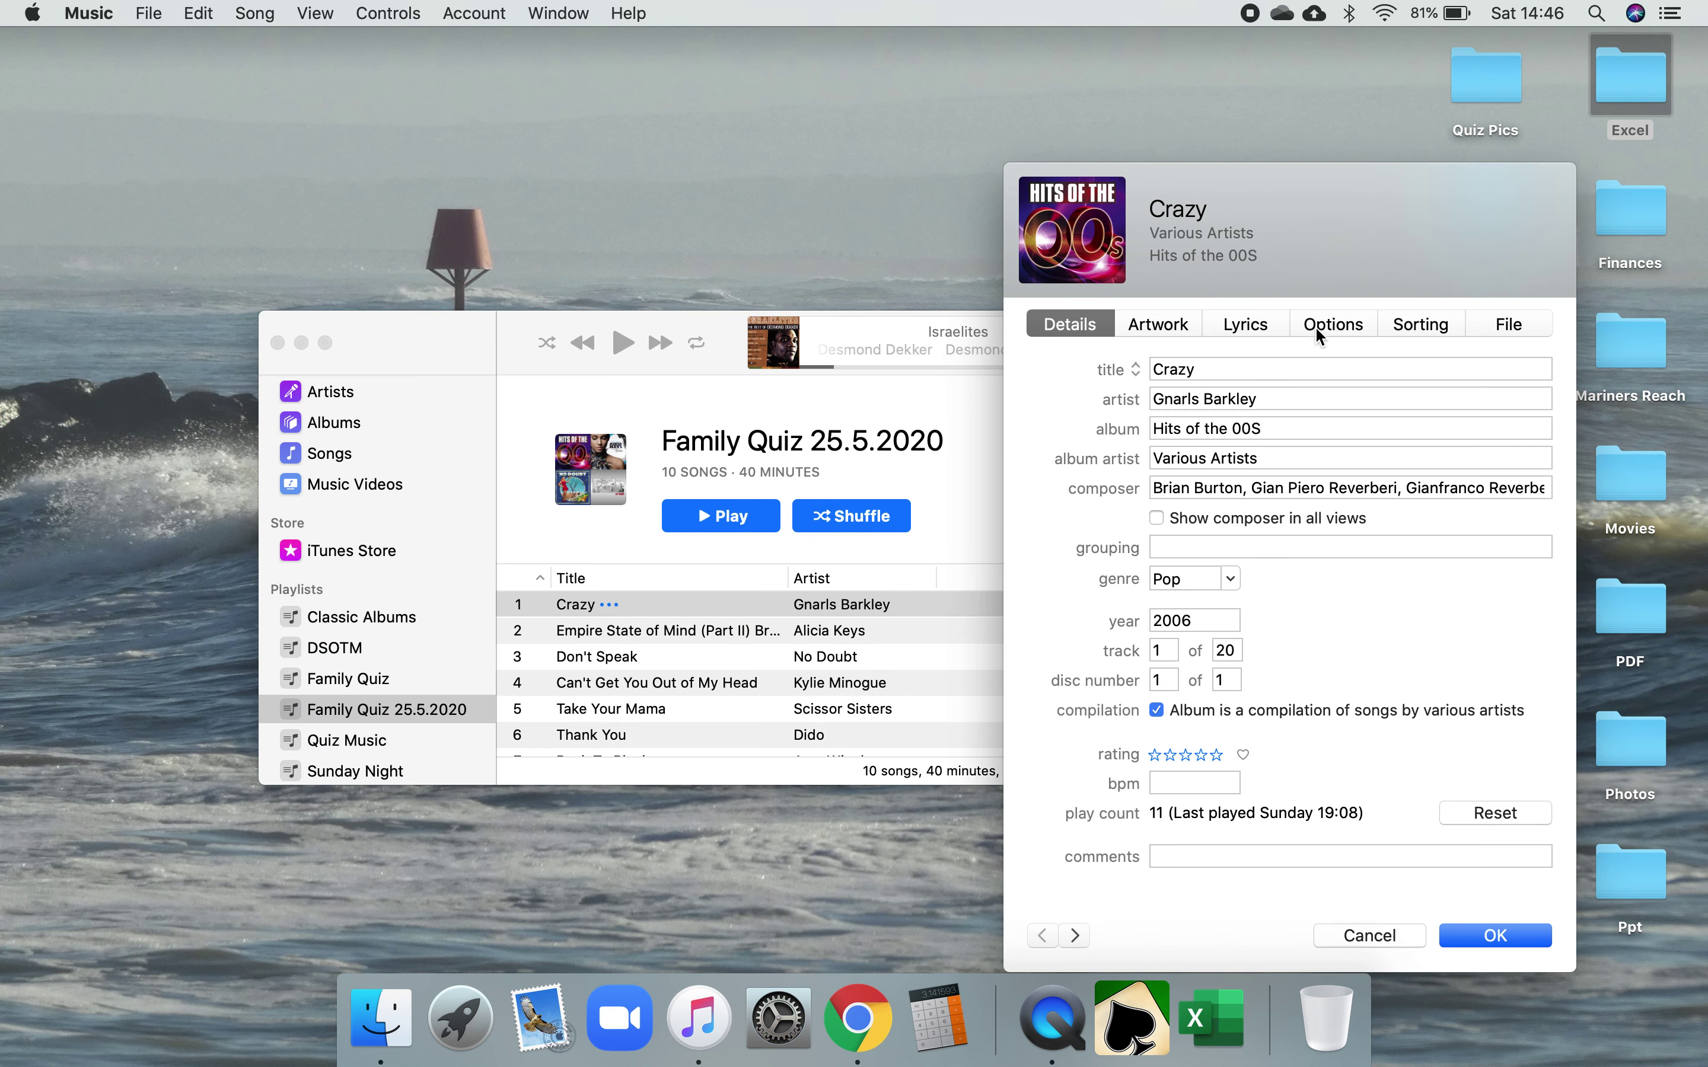
click(1345, 330)
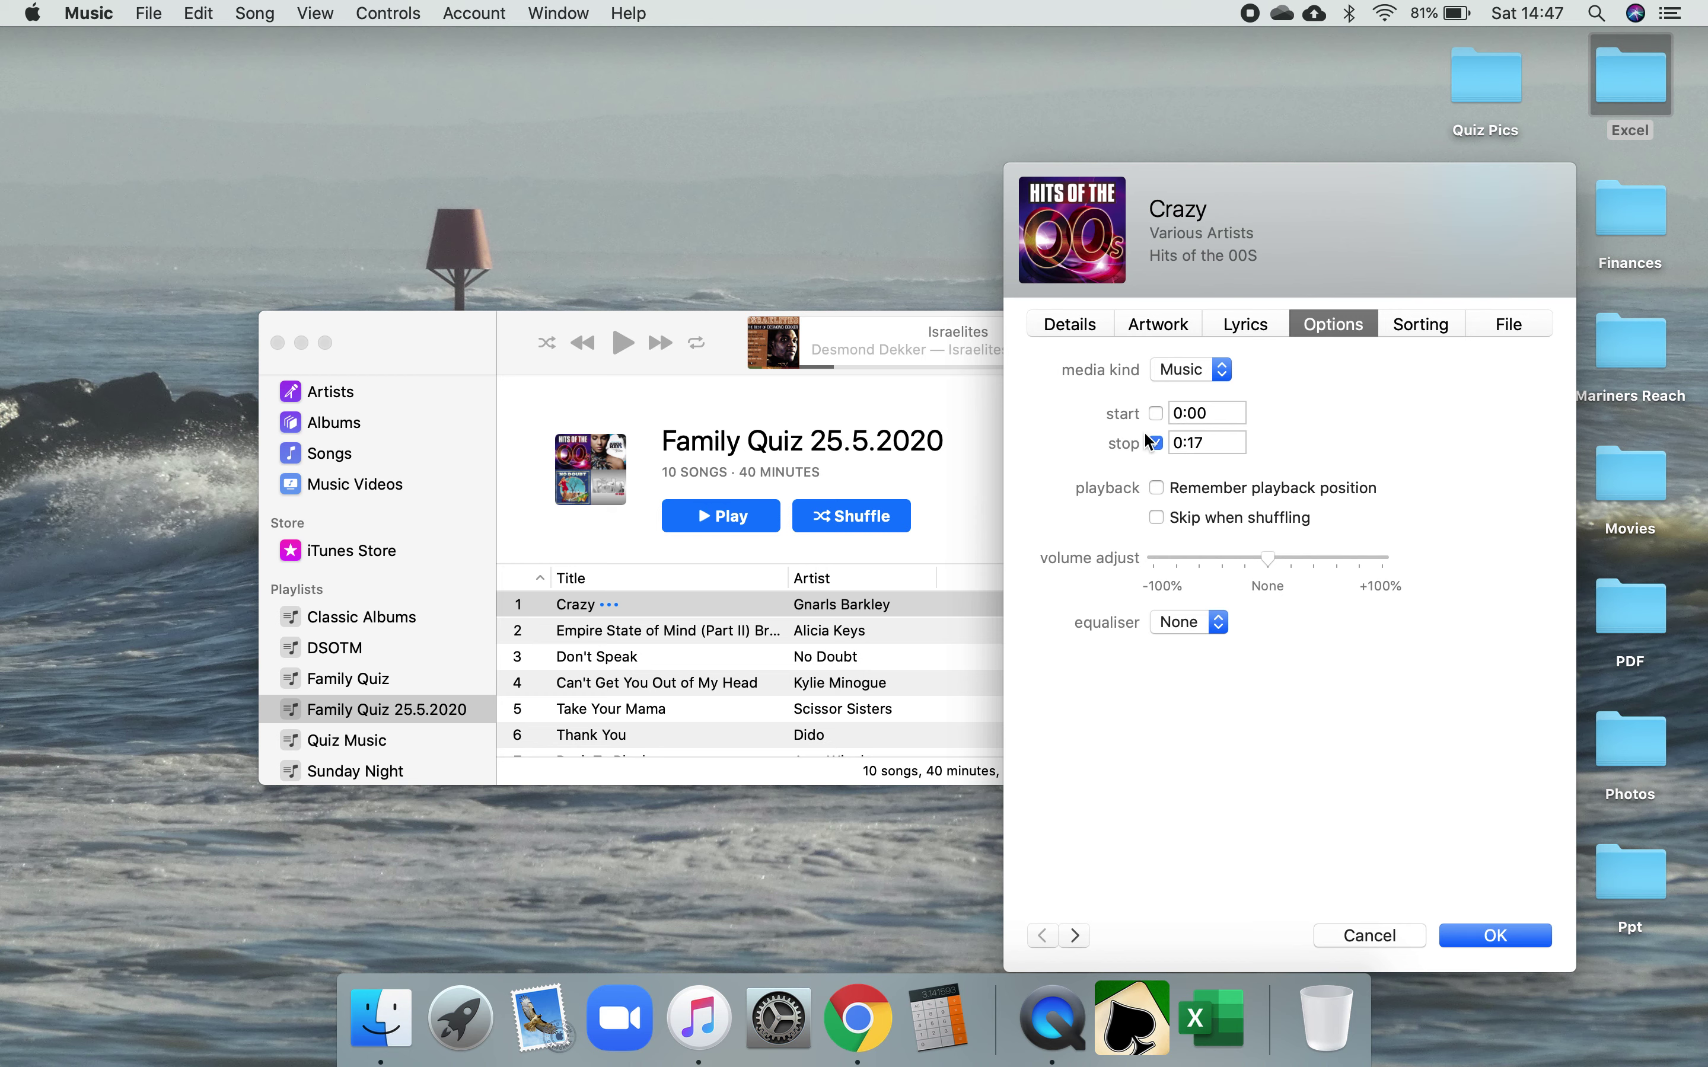
click(1366, 936)
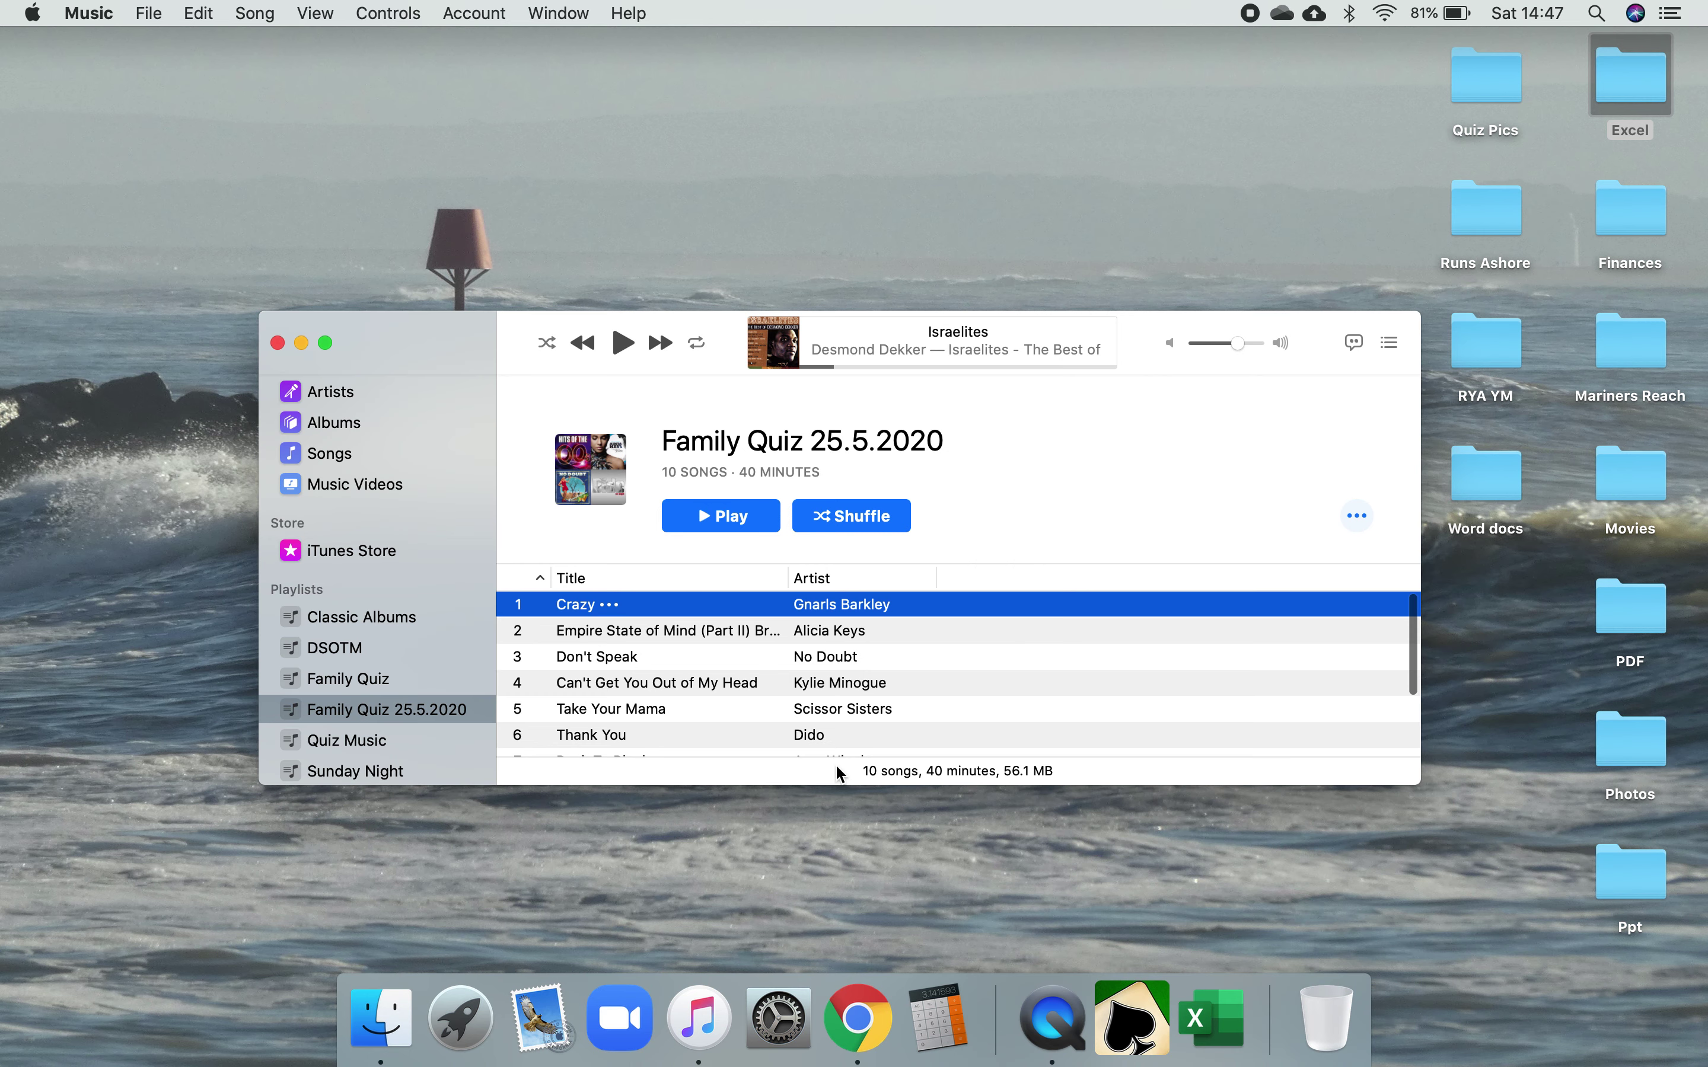
Step: Check the start and stop time options of Empire State of Mind (Part II), and minimise the Music window
right_click(608, 633)
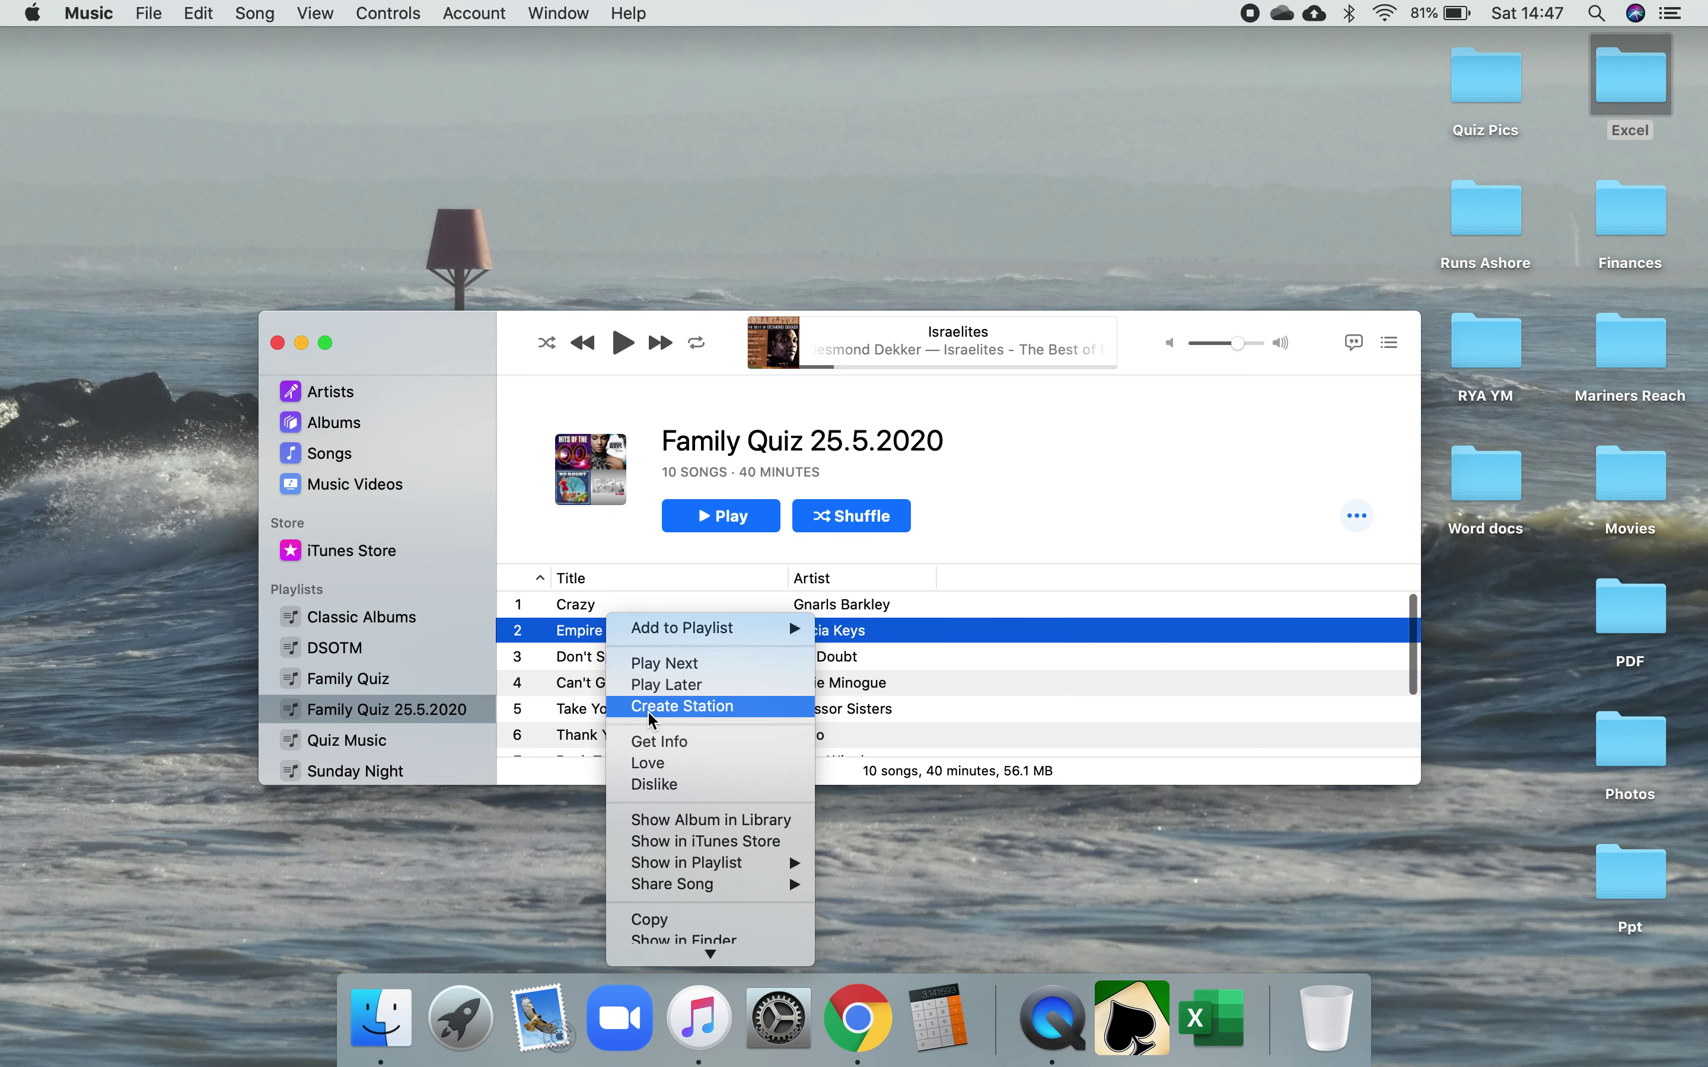
click(657, 741)
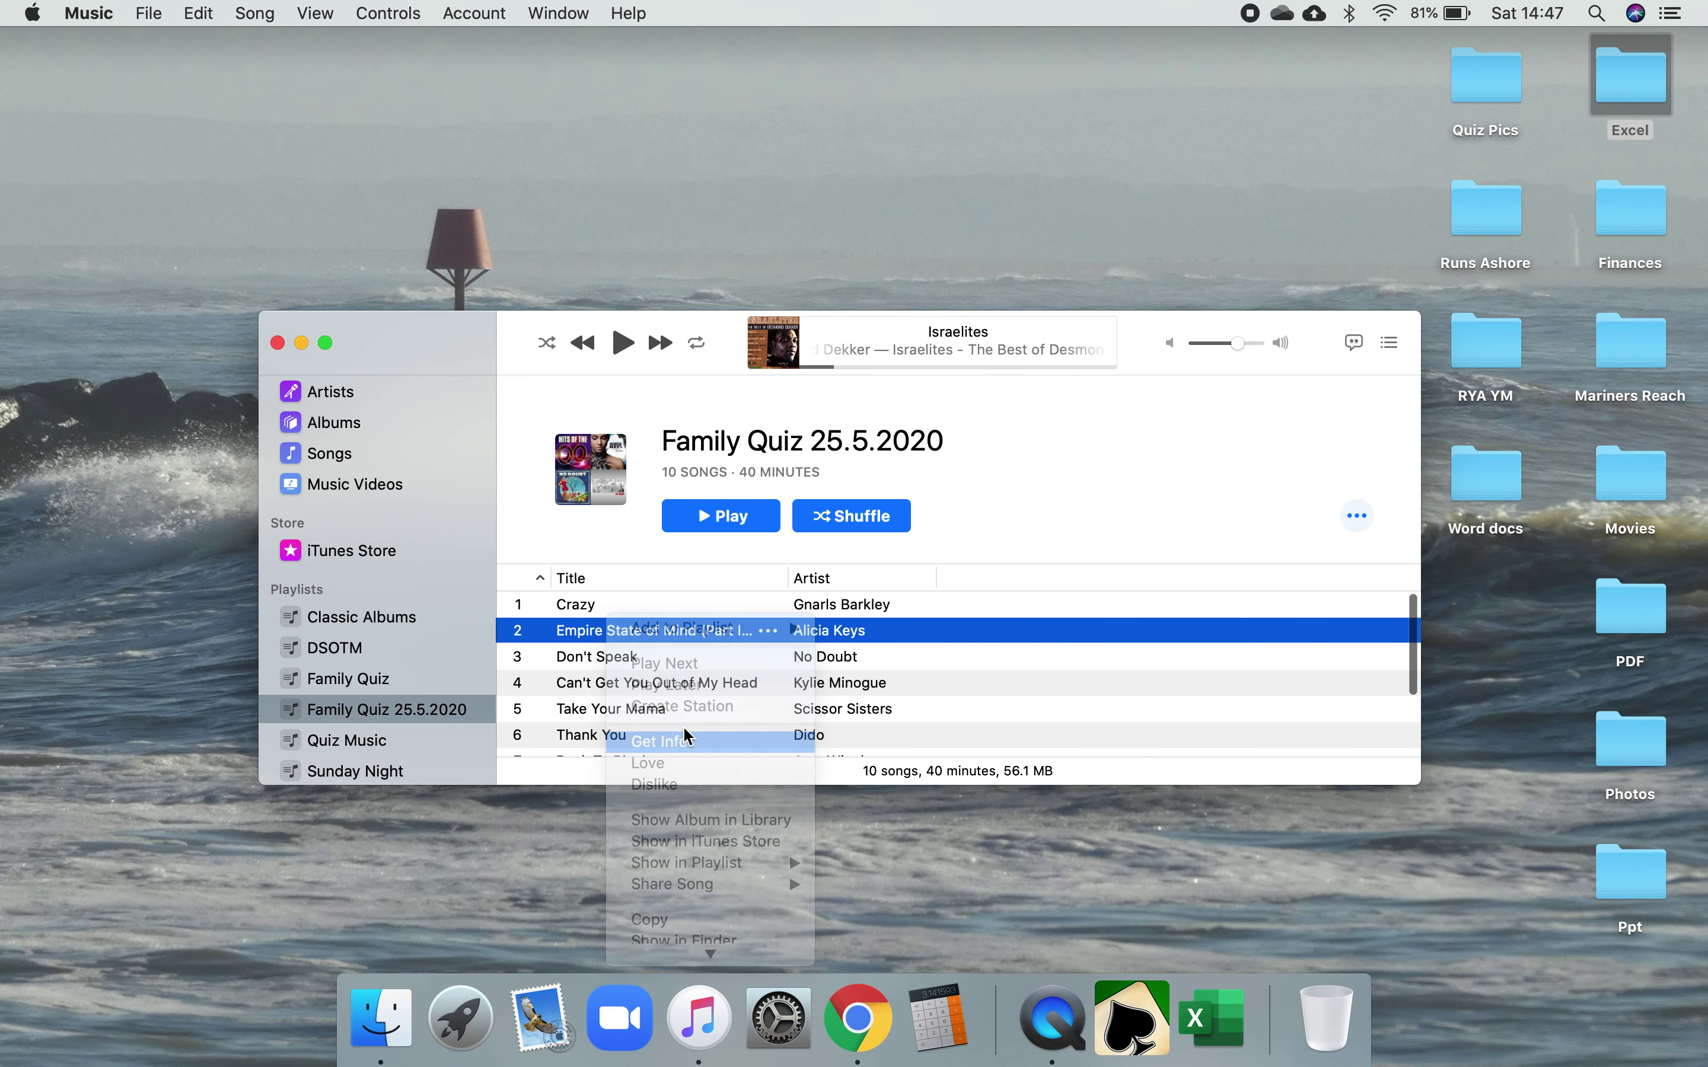
click(1317, 331)
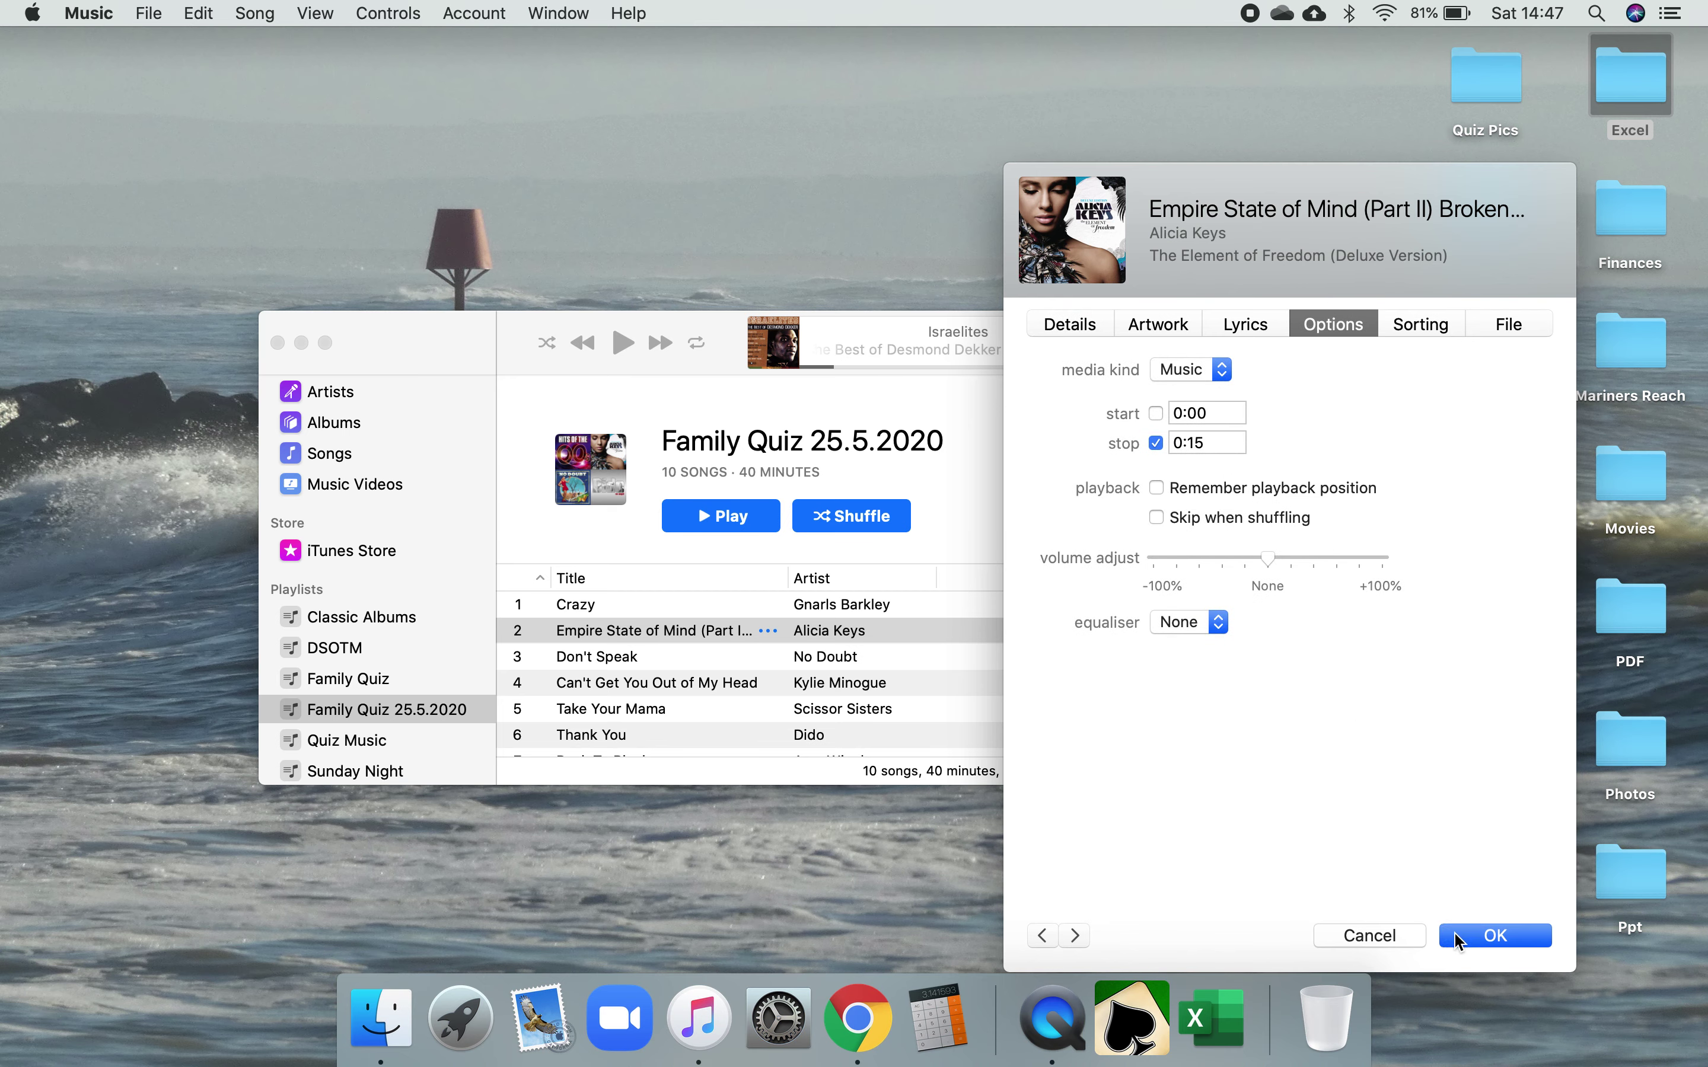
click(1472, 937)
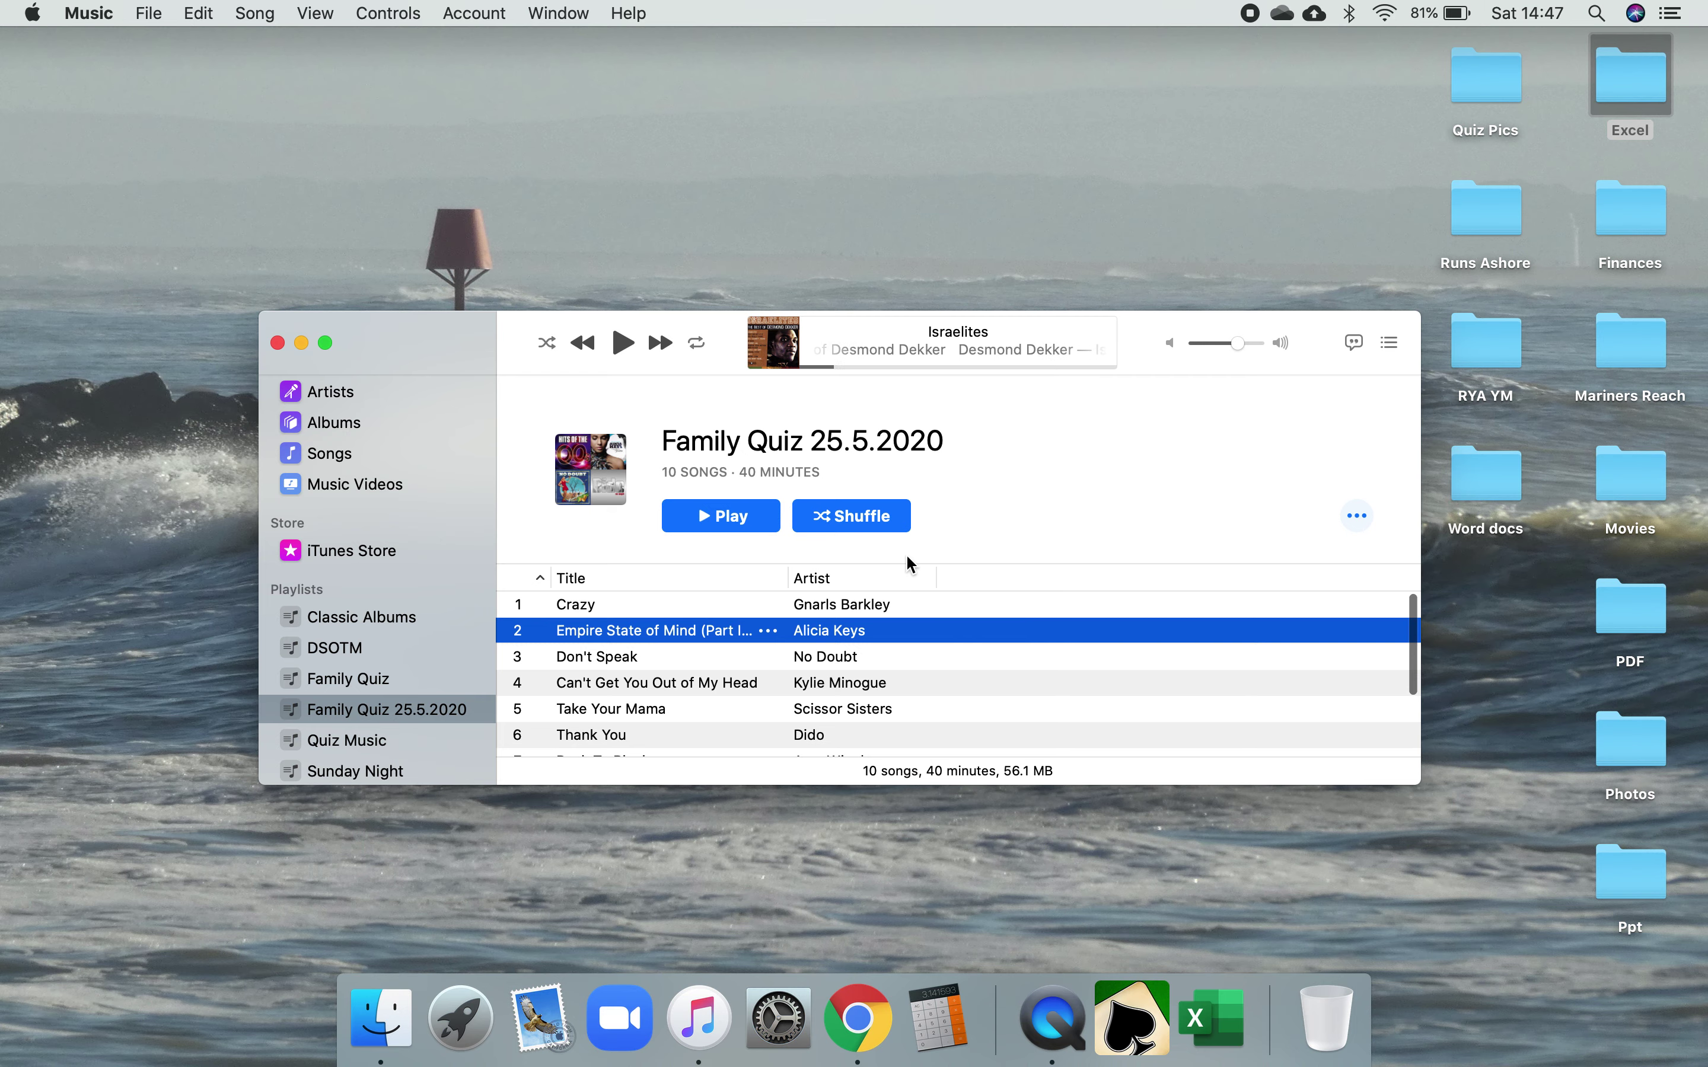
click(301, 343)
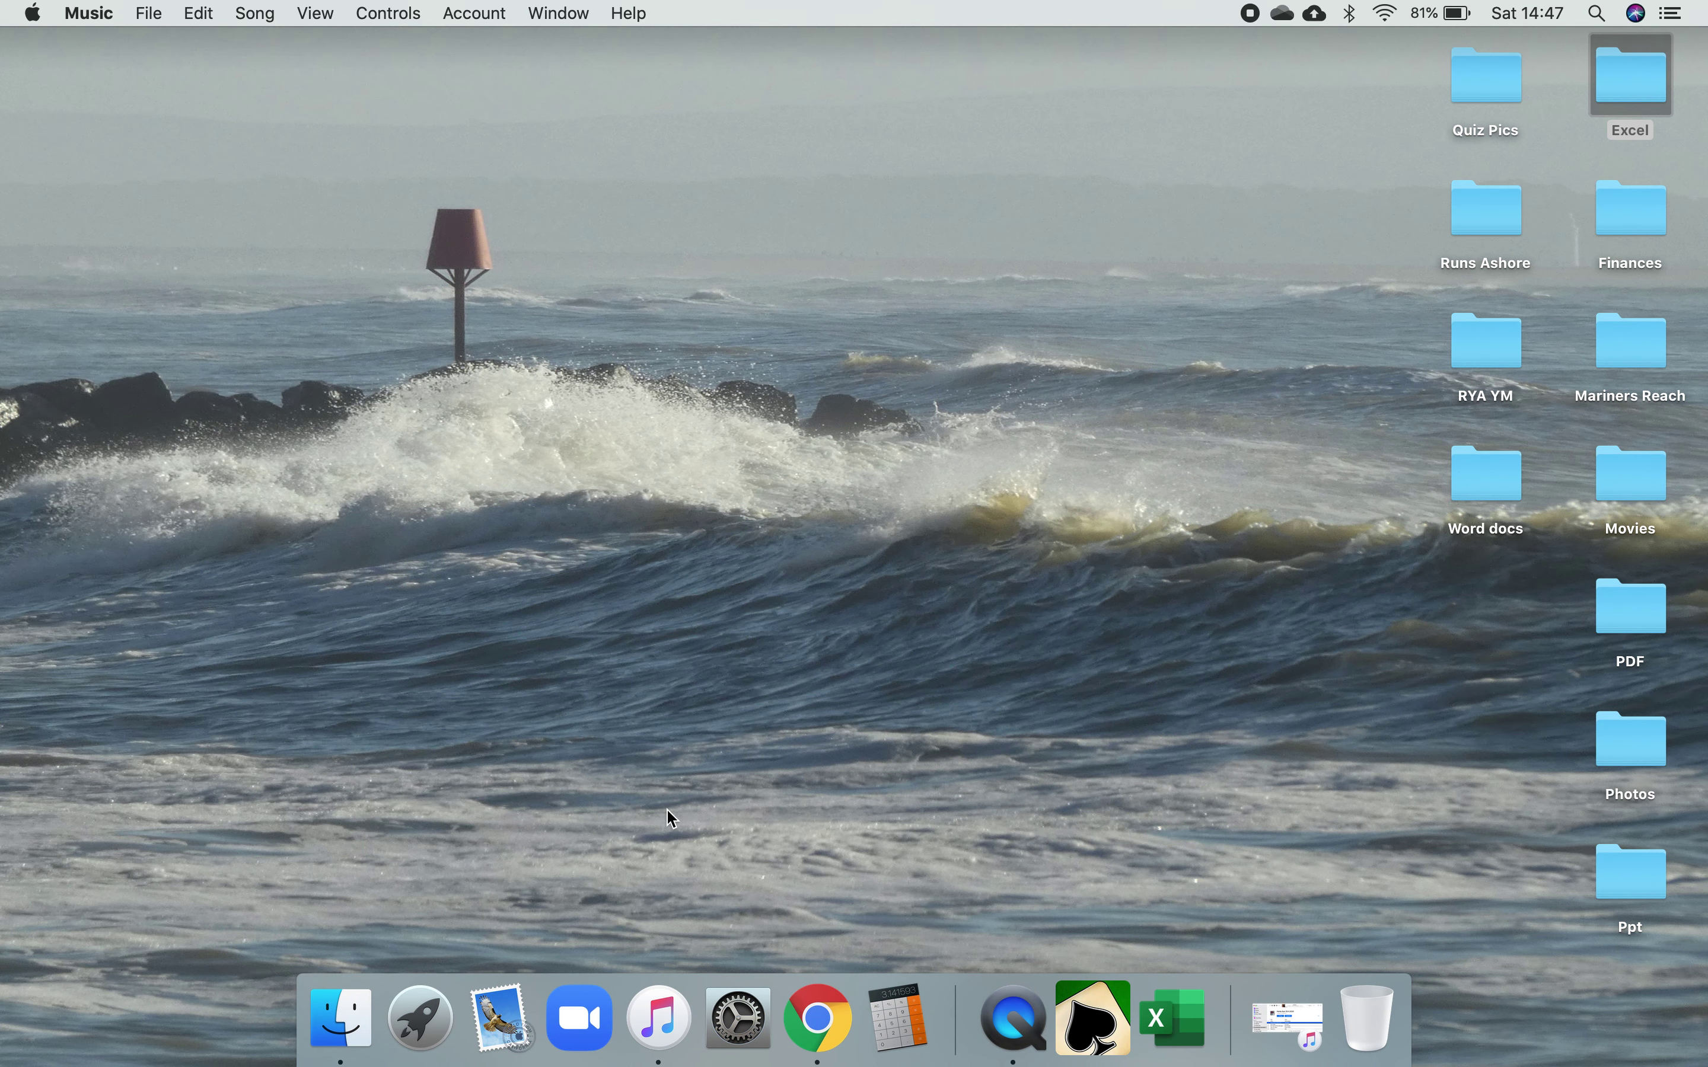
Step: Switch to Zoom and start a new meeting using computer audio
click(578, 1020)
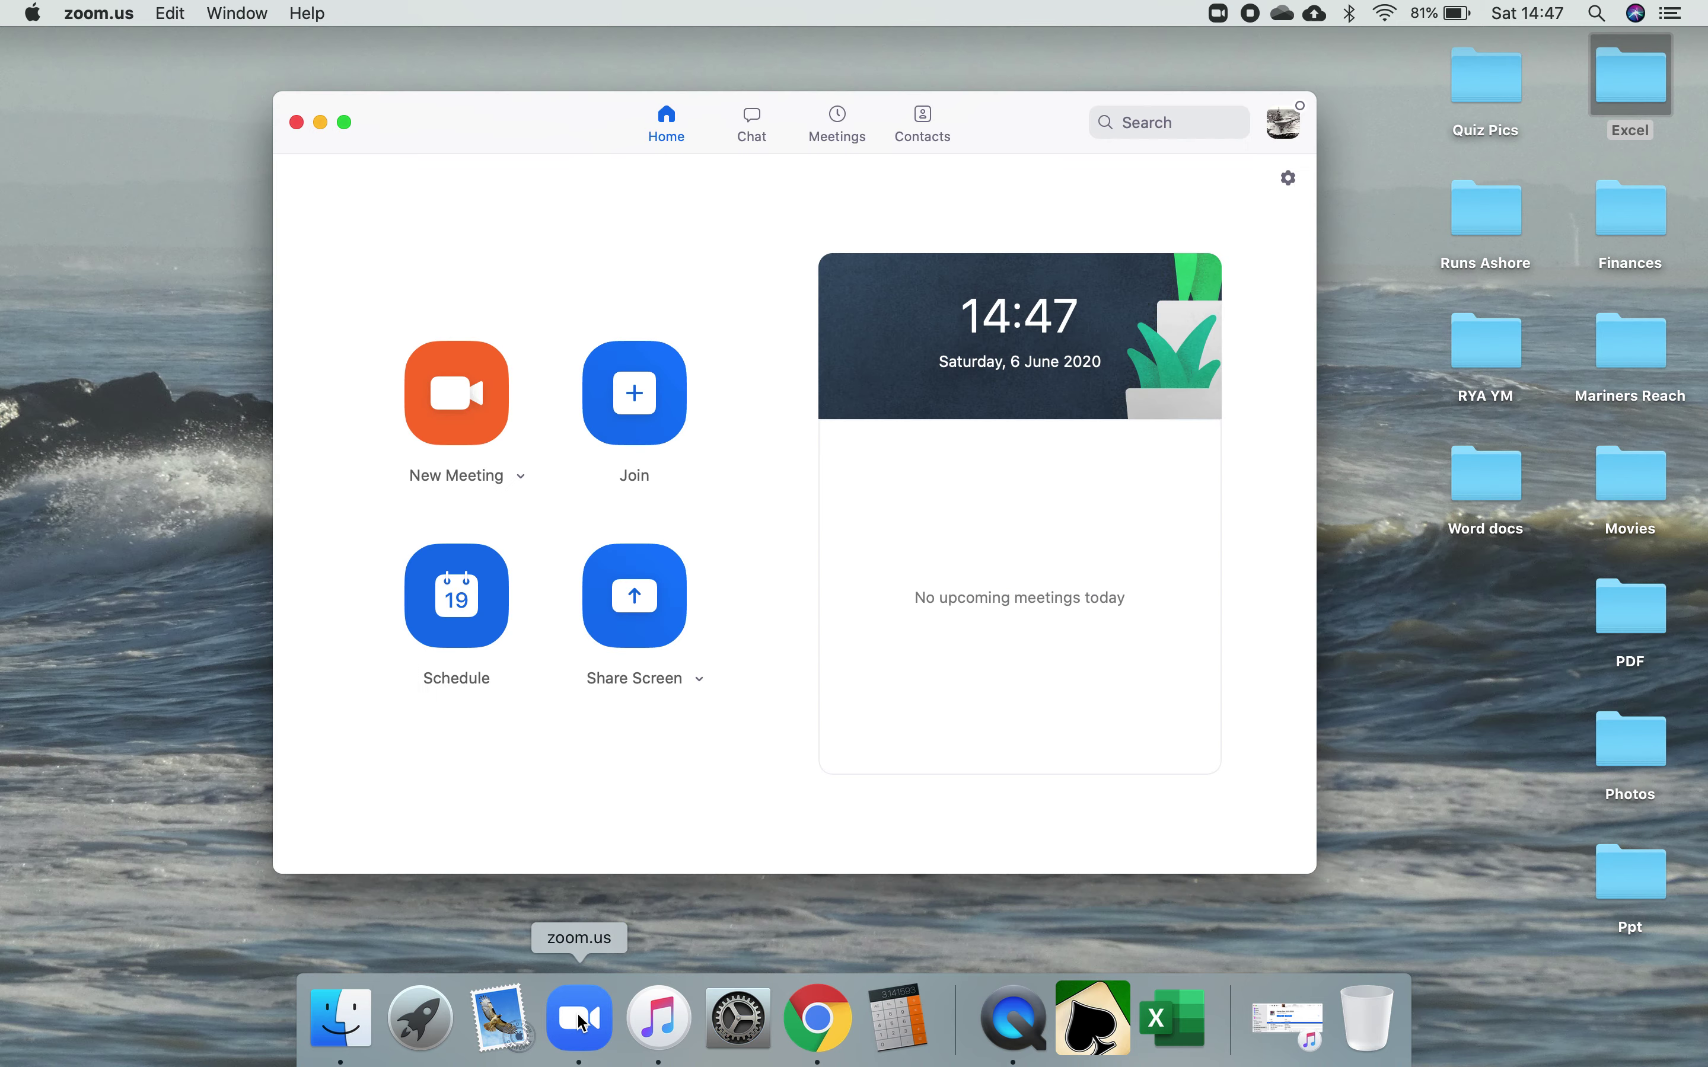
click(464, 405)
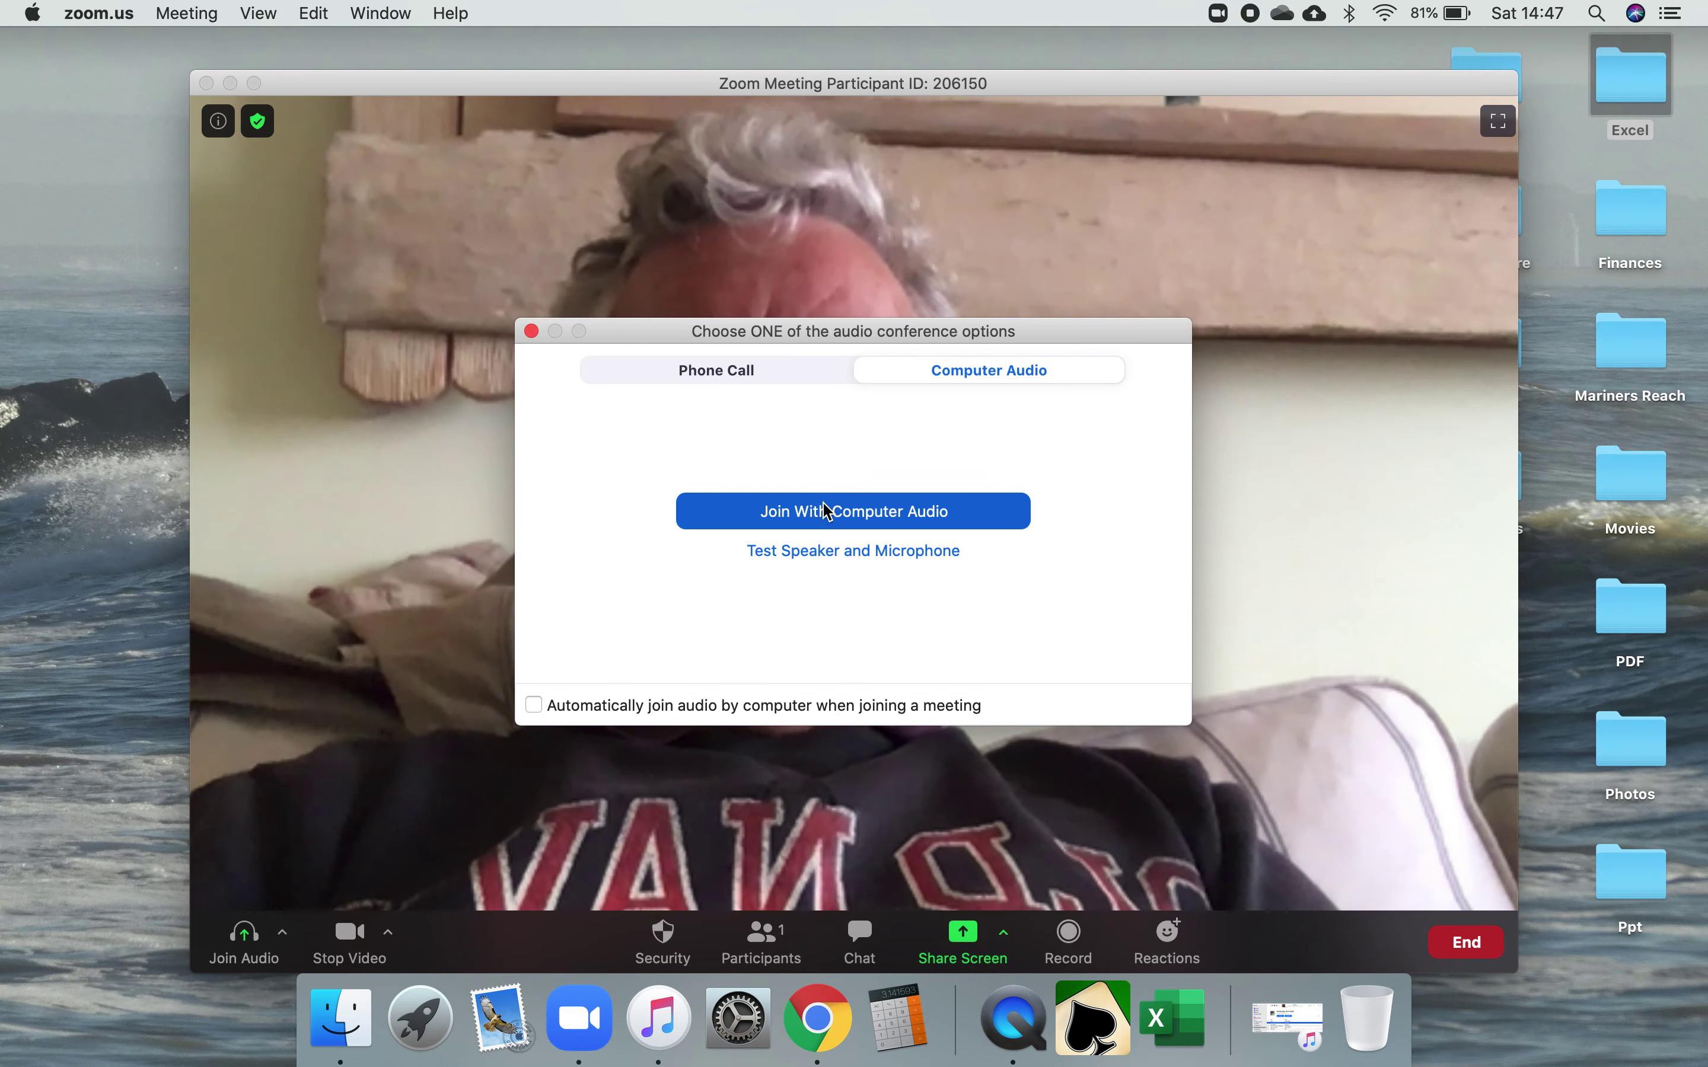
click(827, 511)
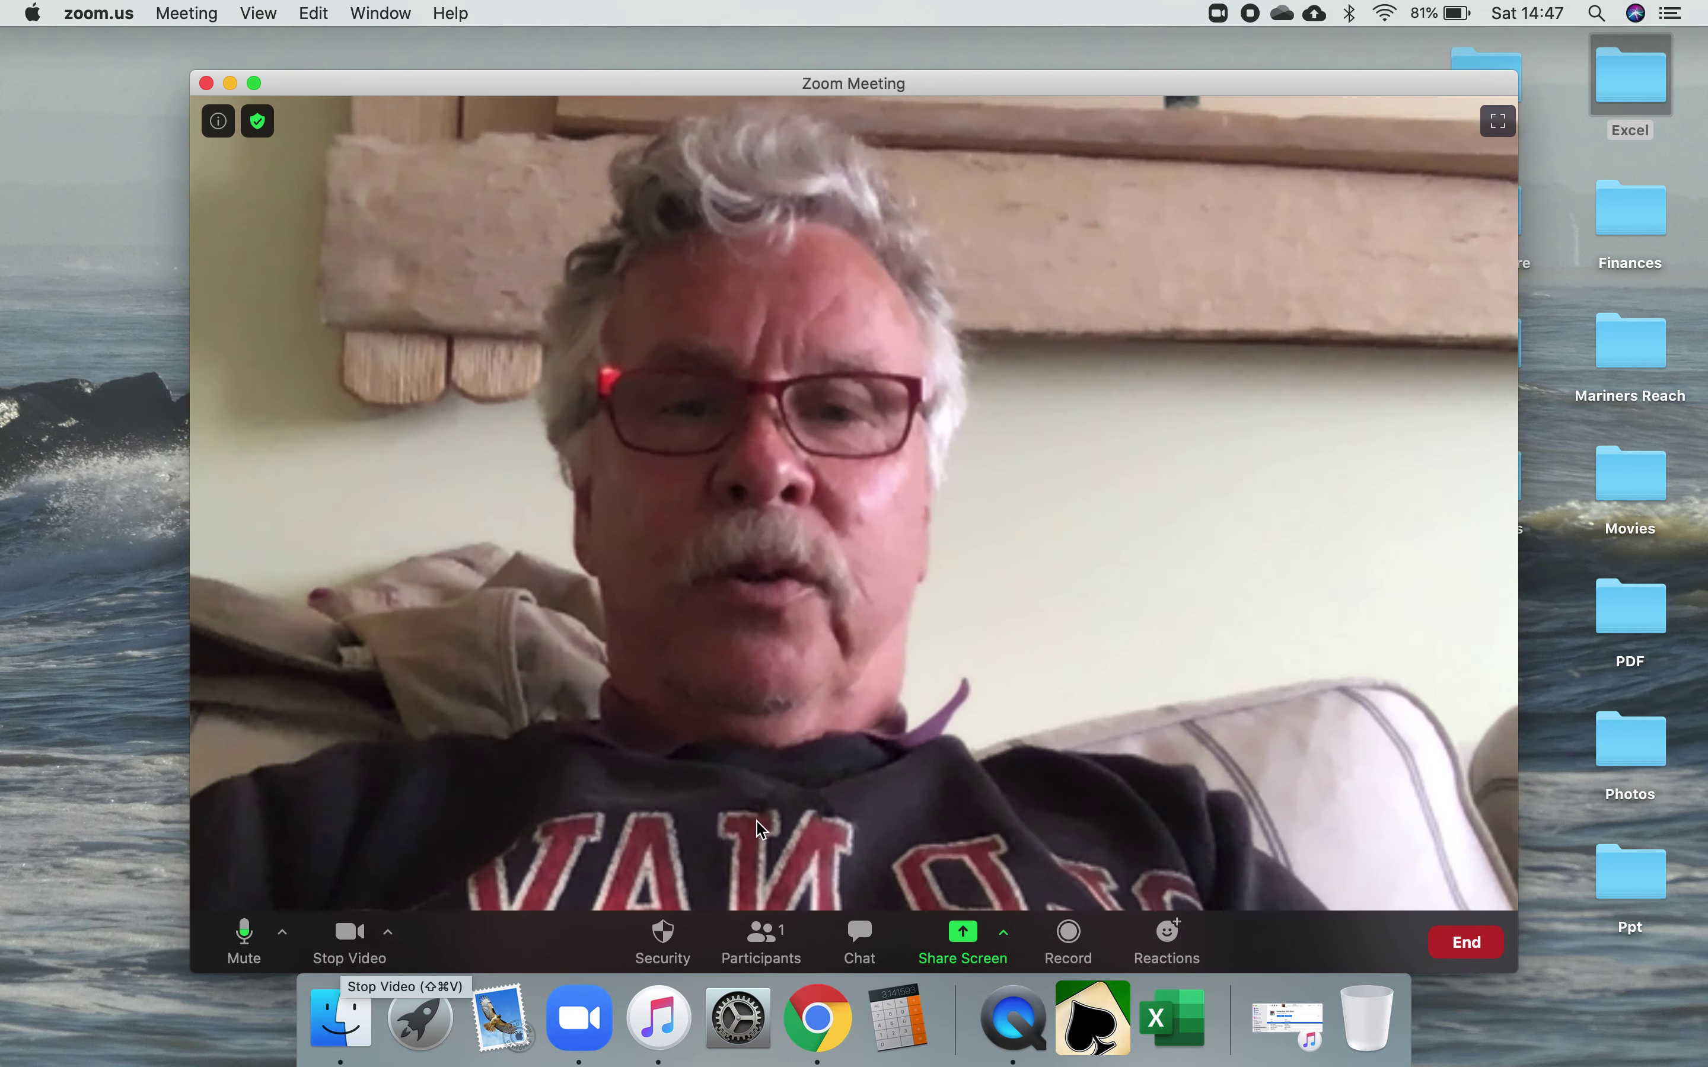
Step: Enable sharing of computer sound and share Music or Computer Sound Only from the advanced sharing options
click(963, 943)
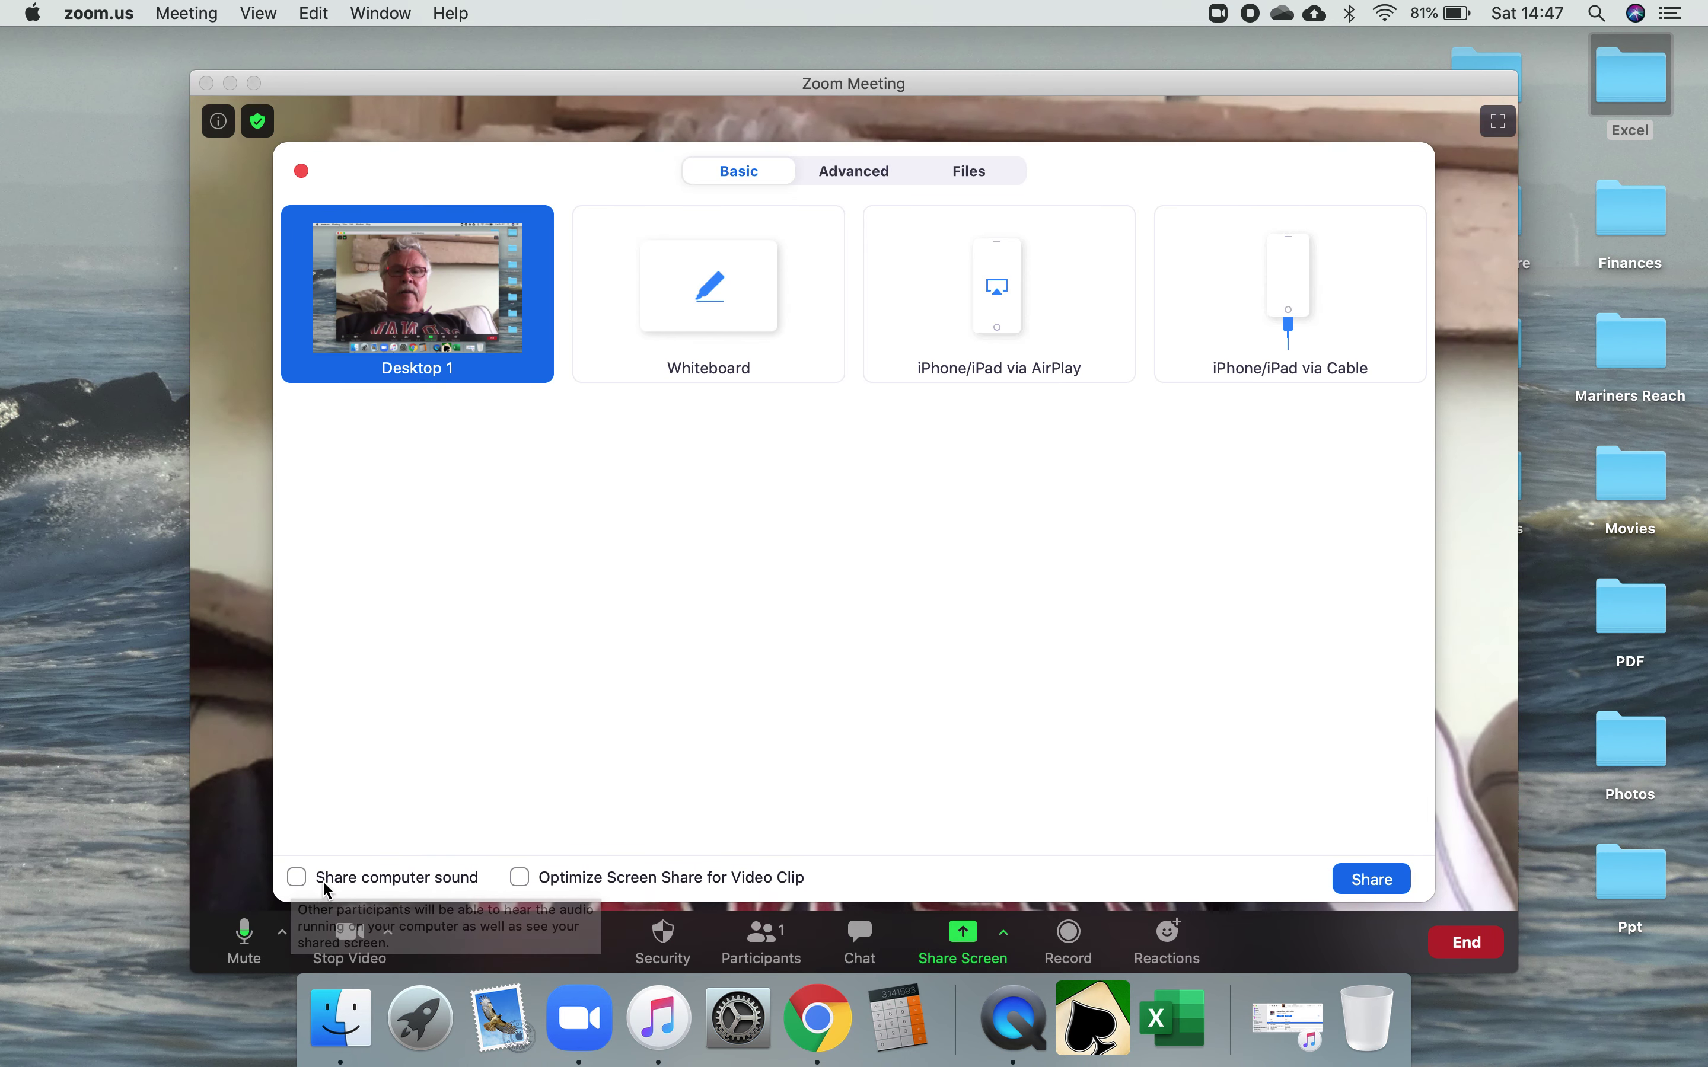
click(297, 878)
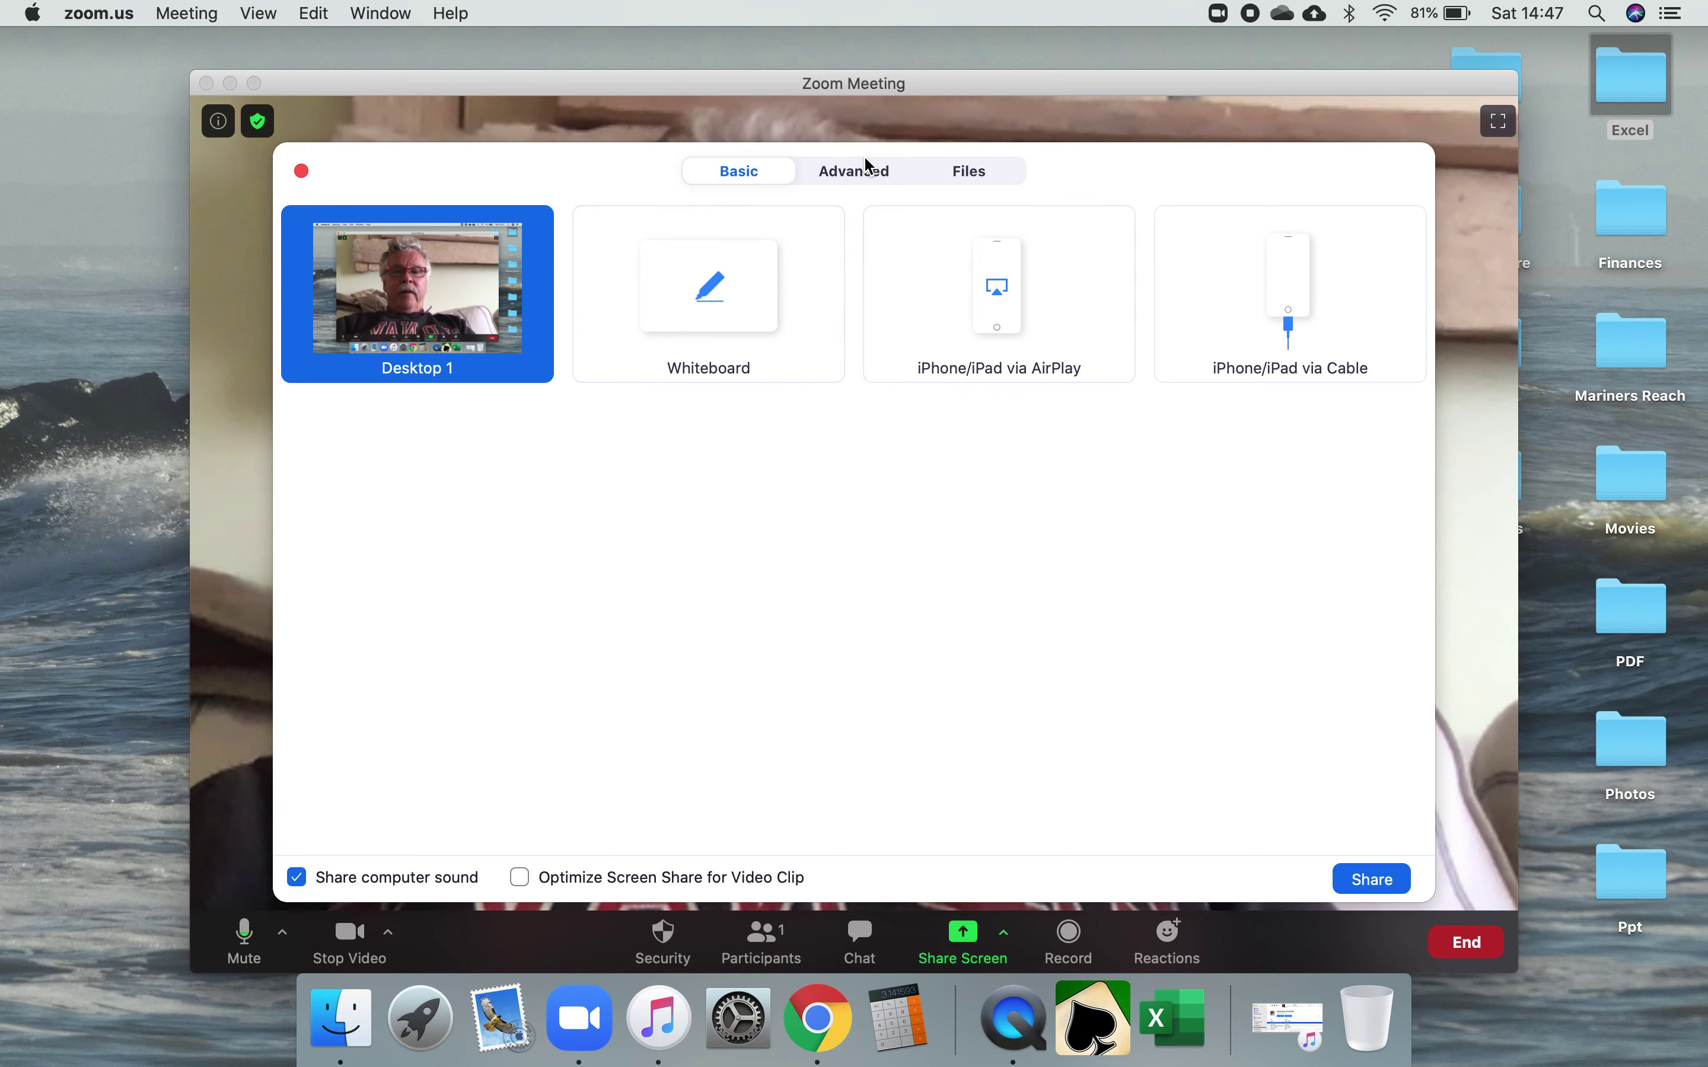
click(862, 177)
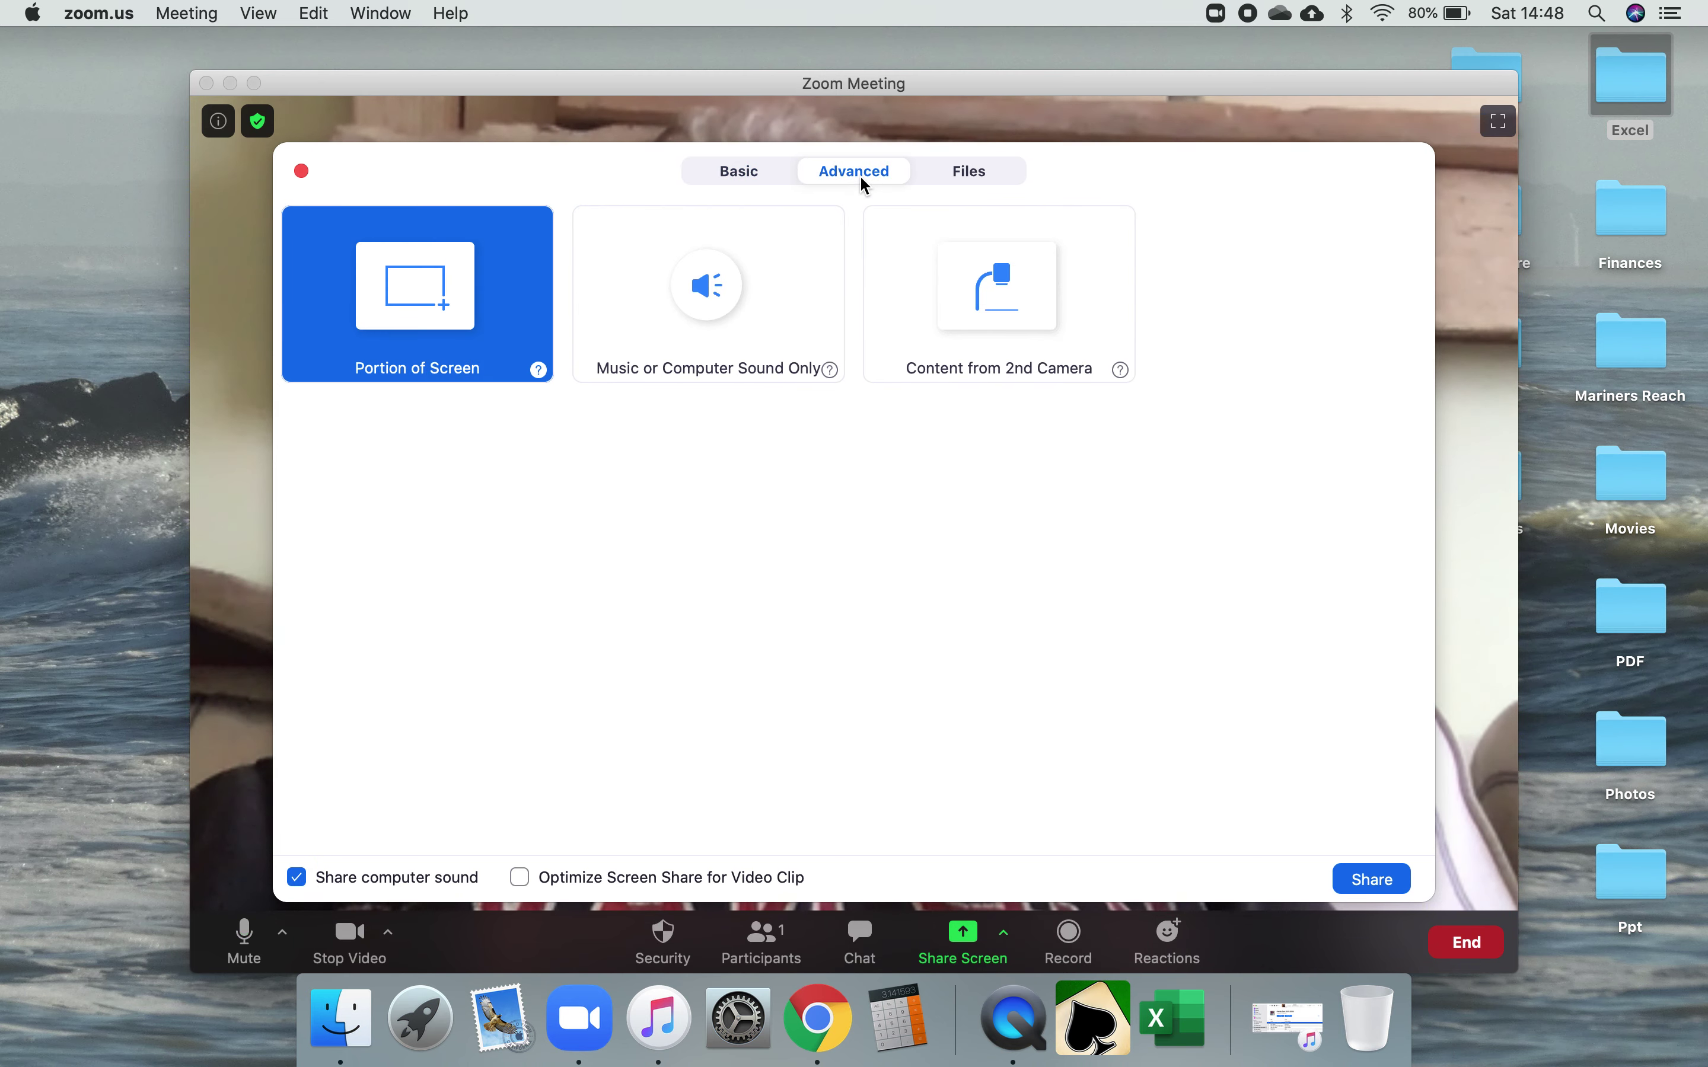
click(705, 305)
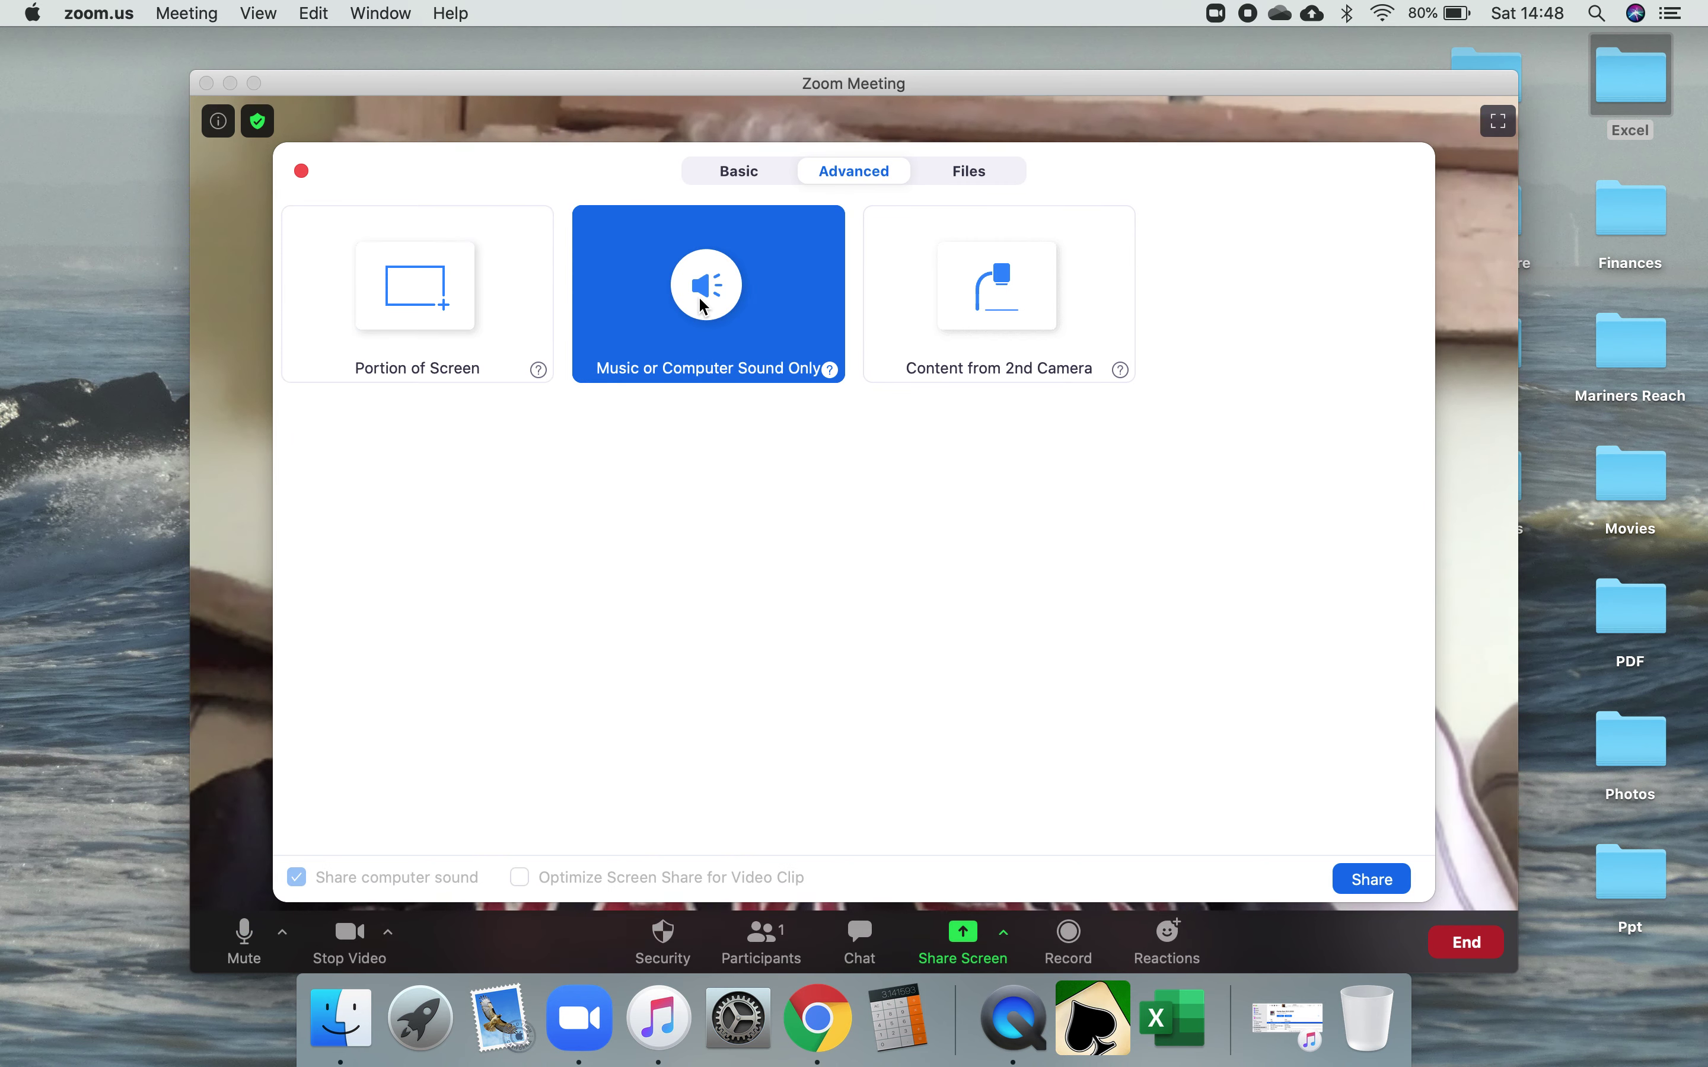
click(750, 171)
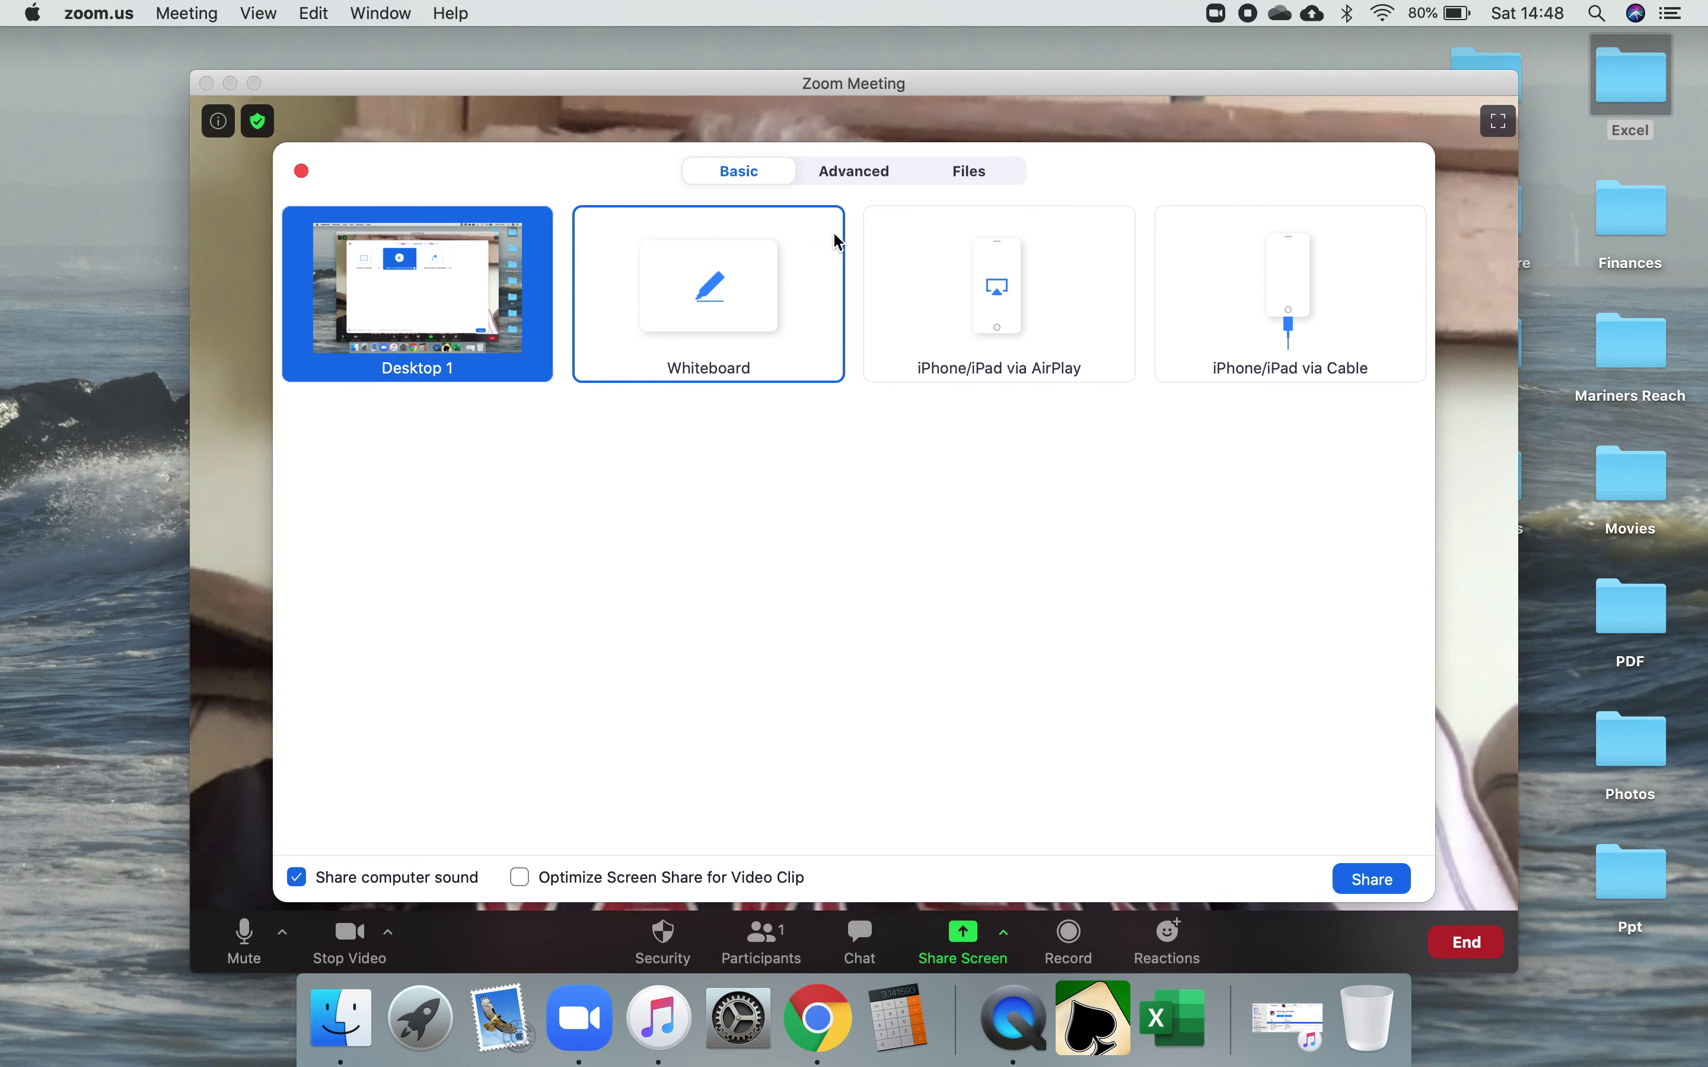
click(852, 177)
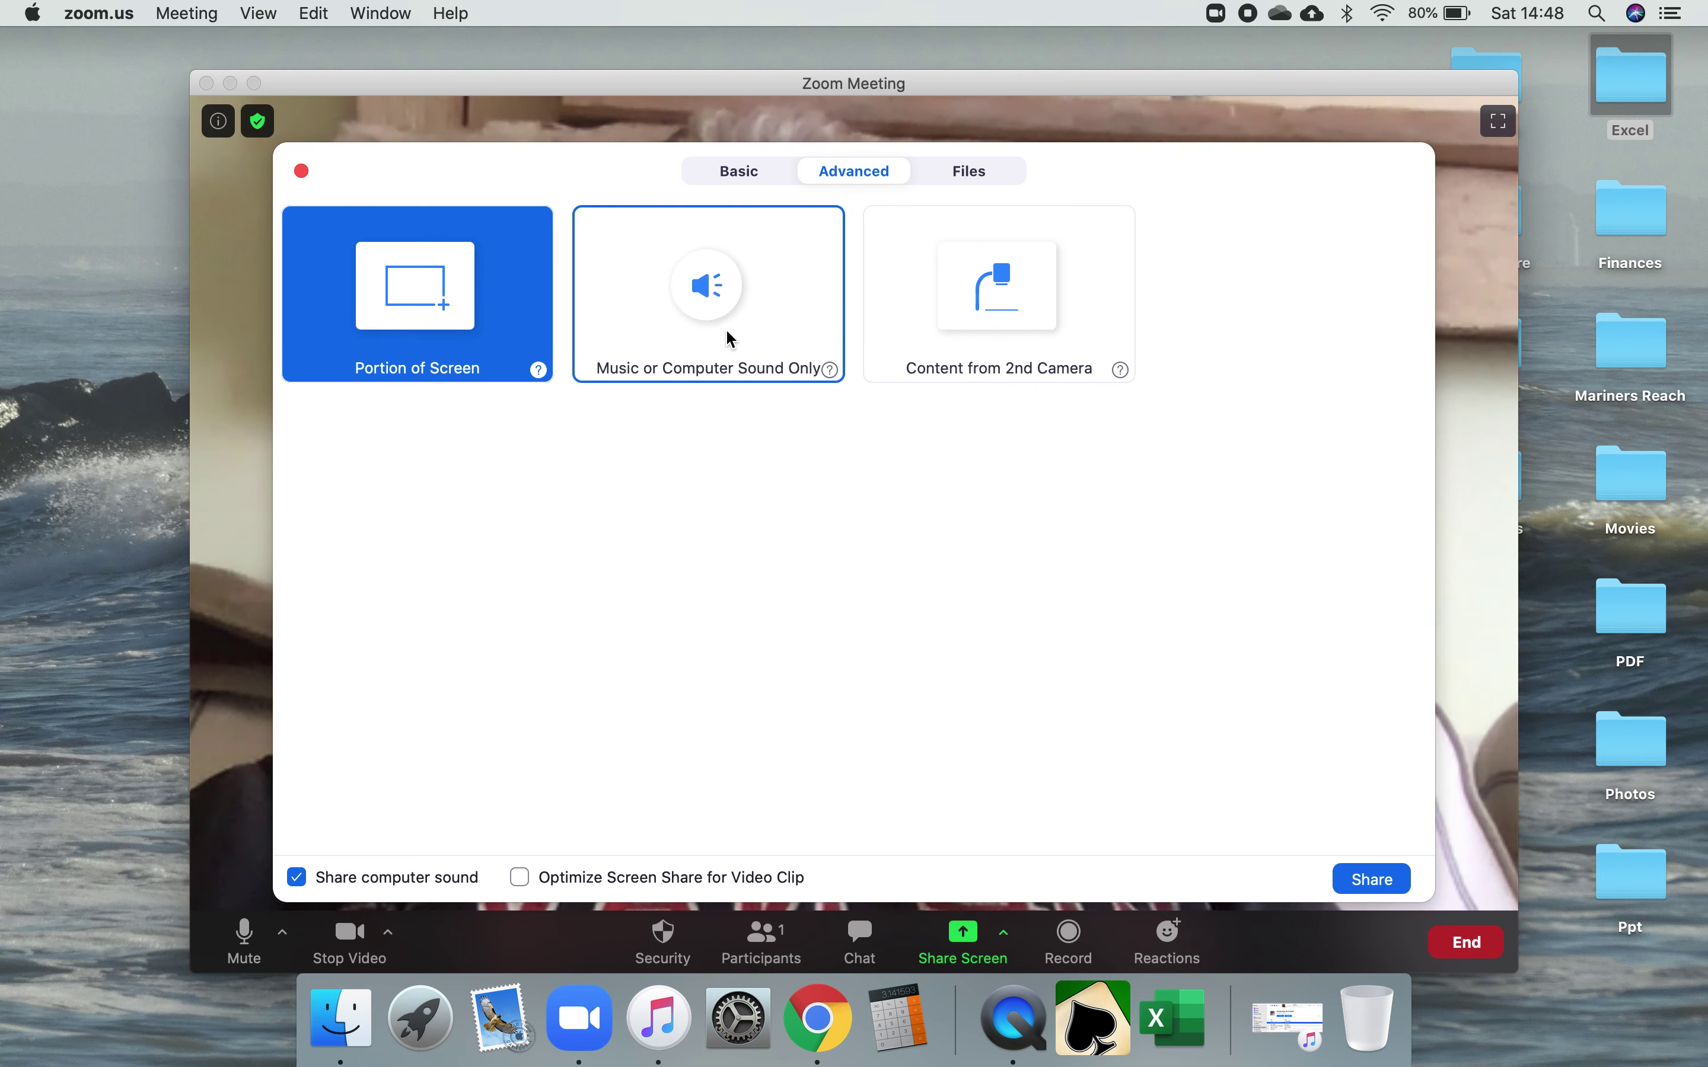
click(744, 284)
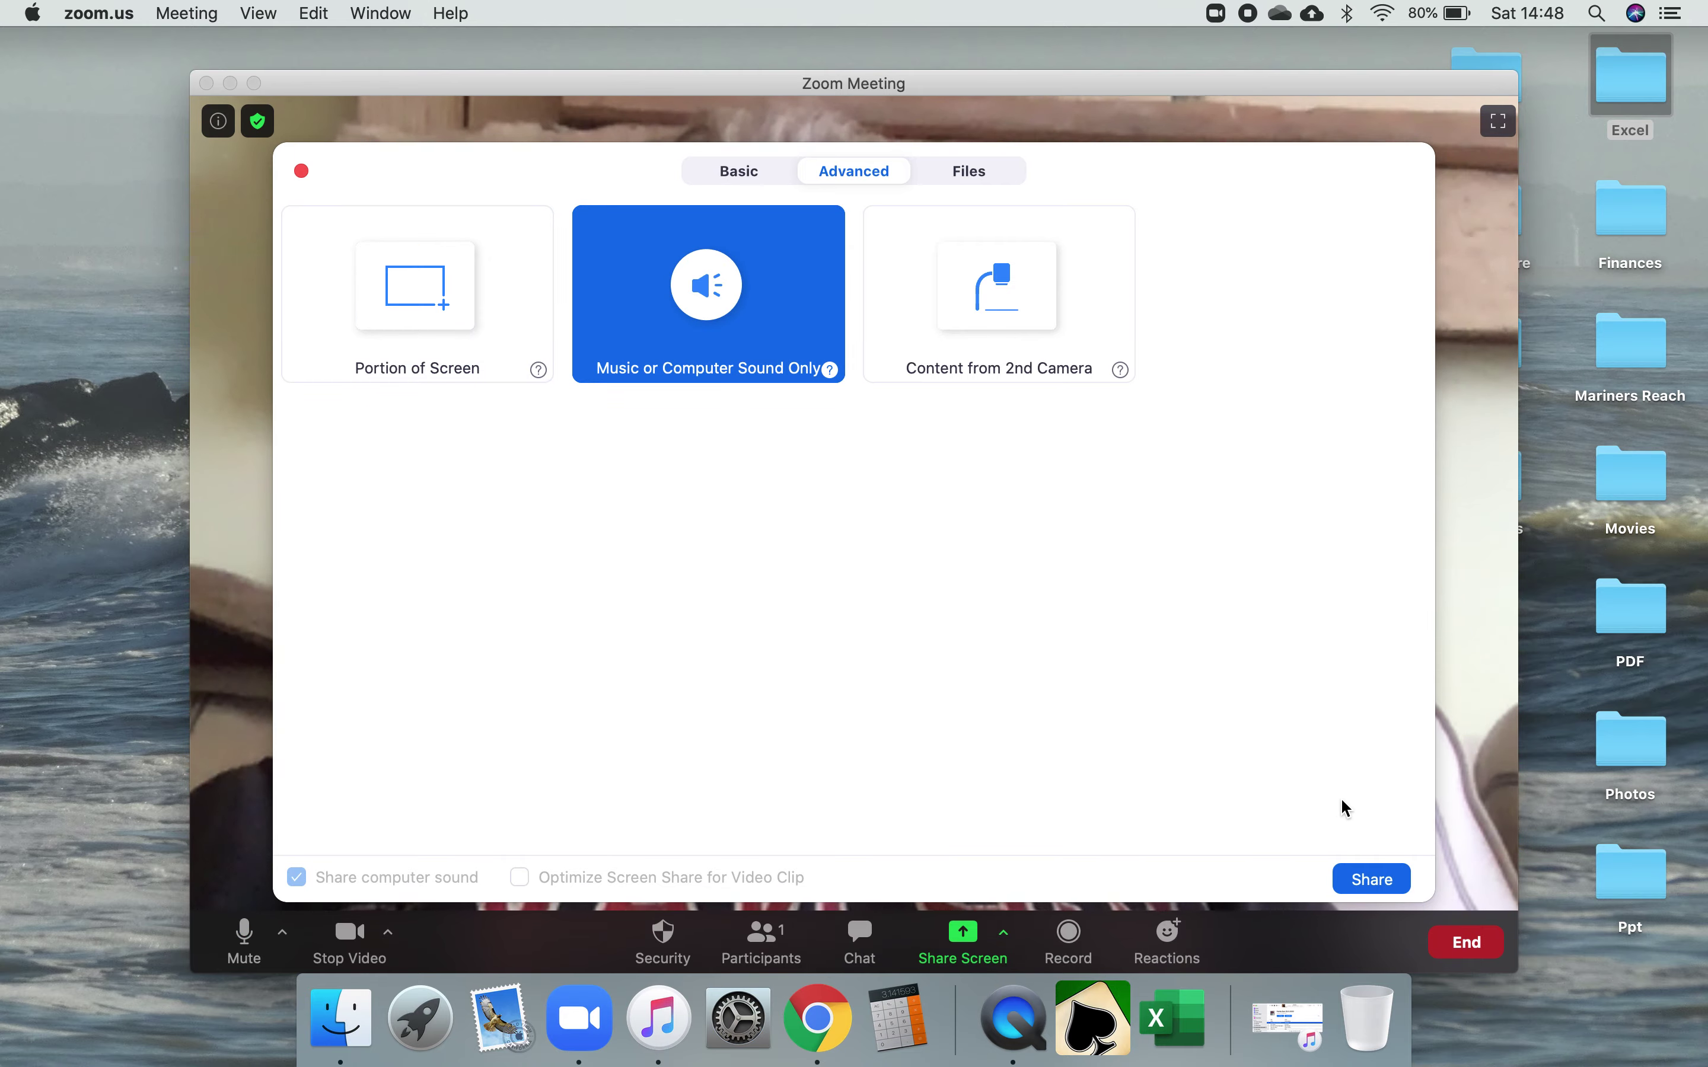
click(1376, 891)
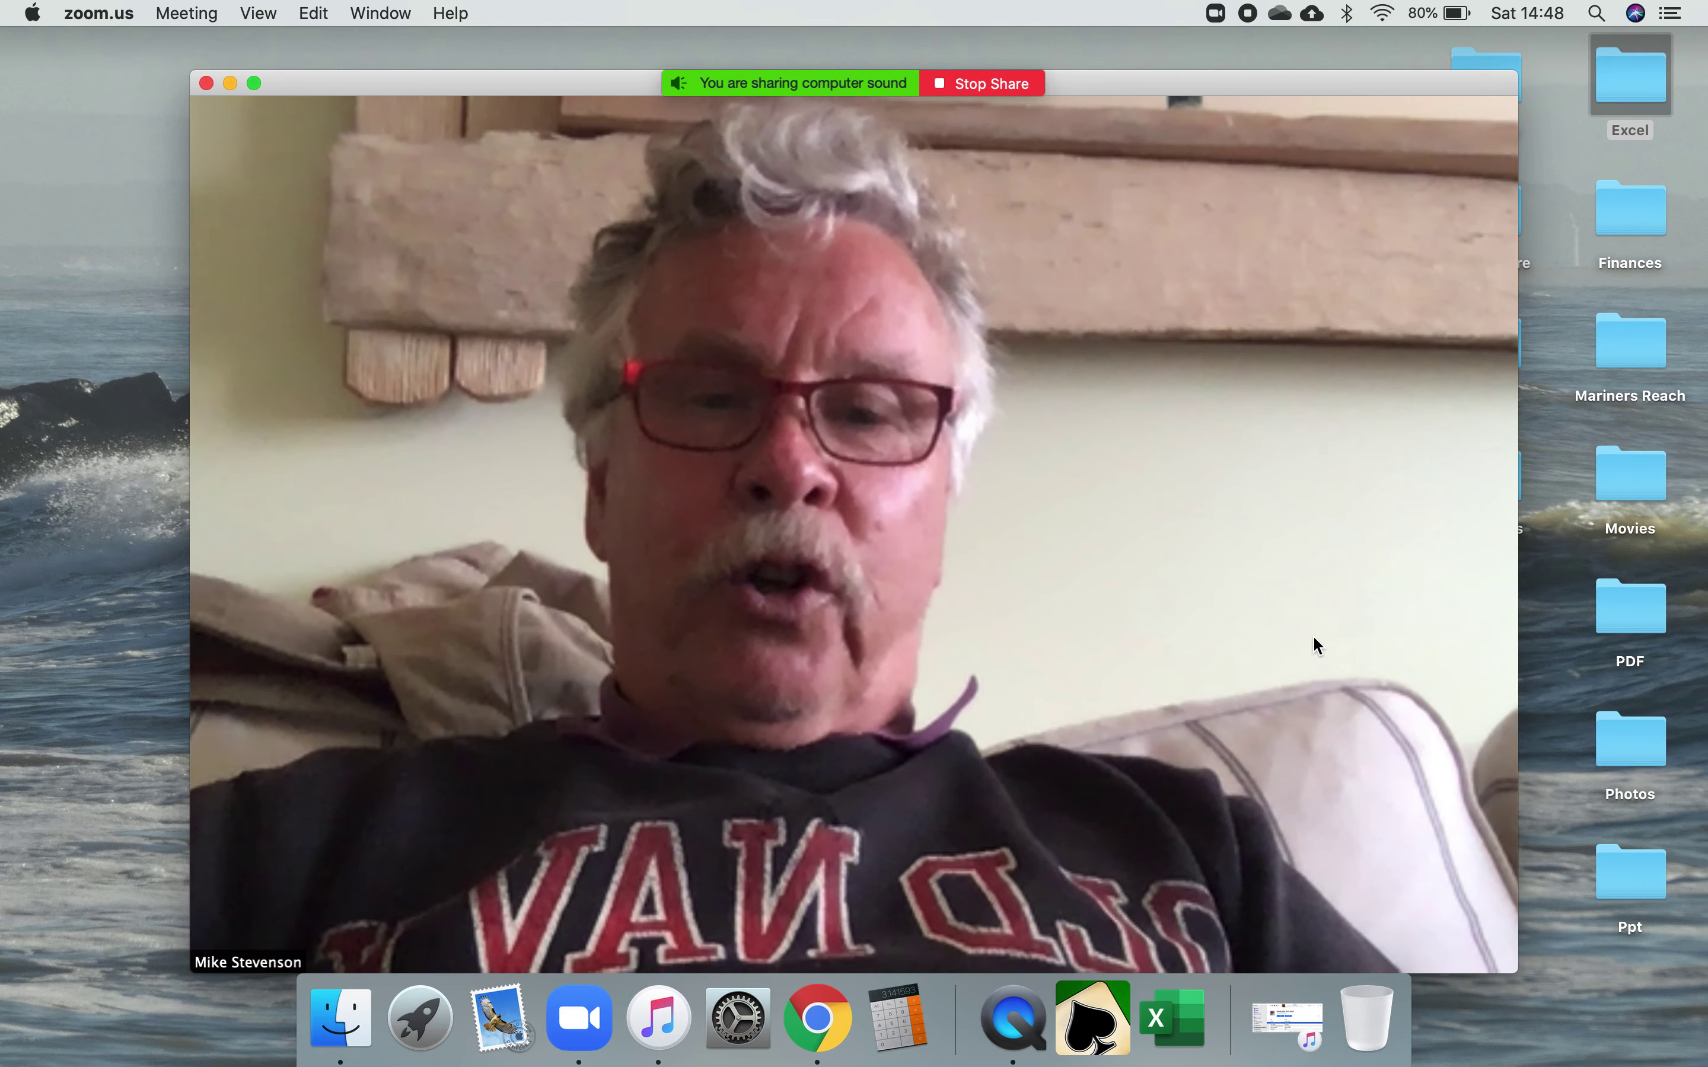
Step: Switch to Music, start playback of the current song Israelites and lower the player volume
mouse_move(1232, 667)
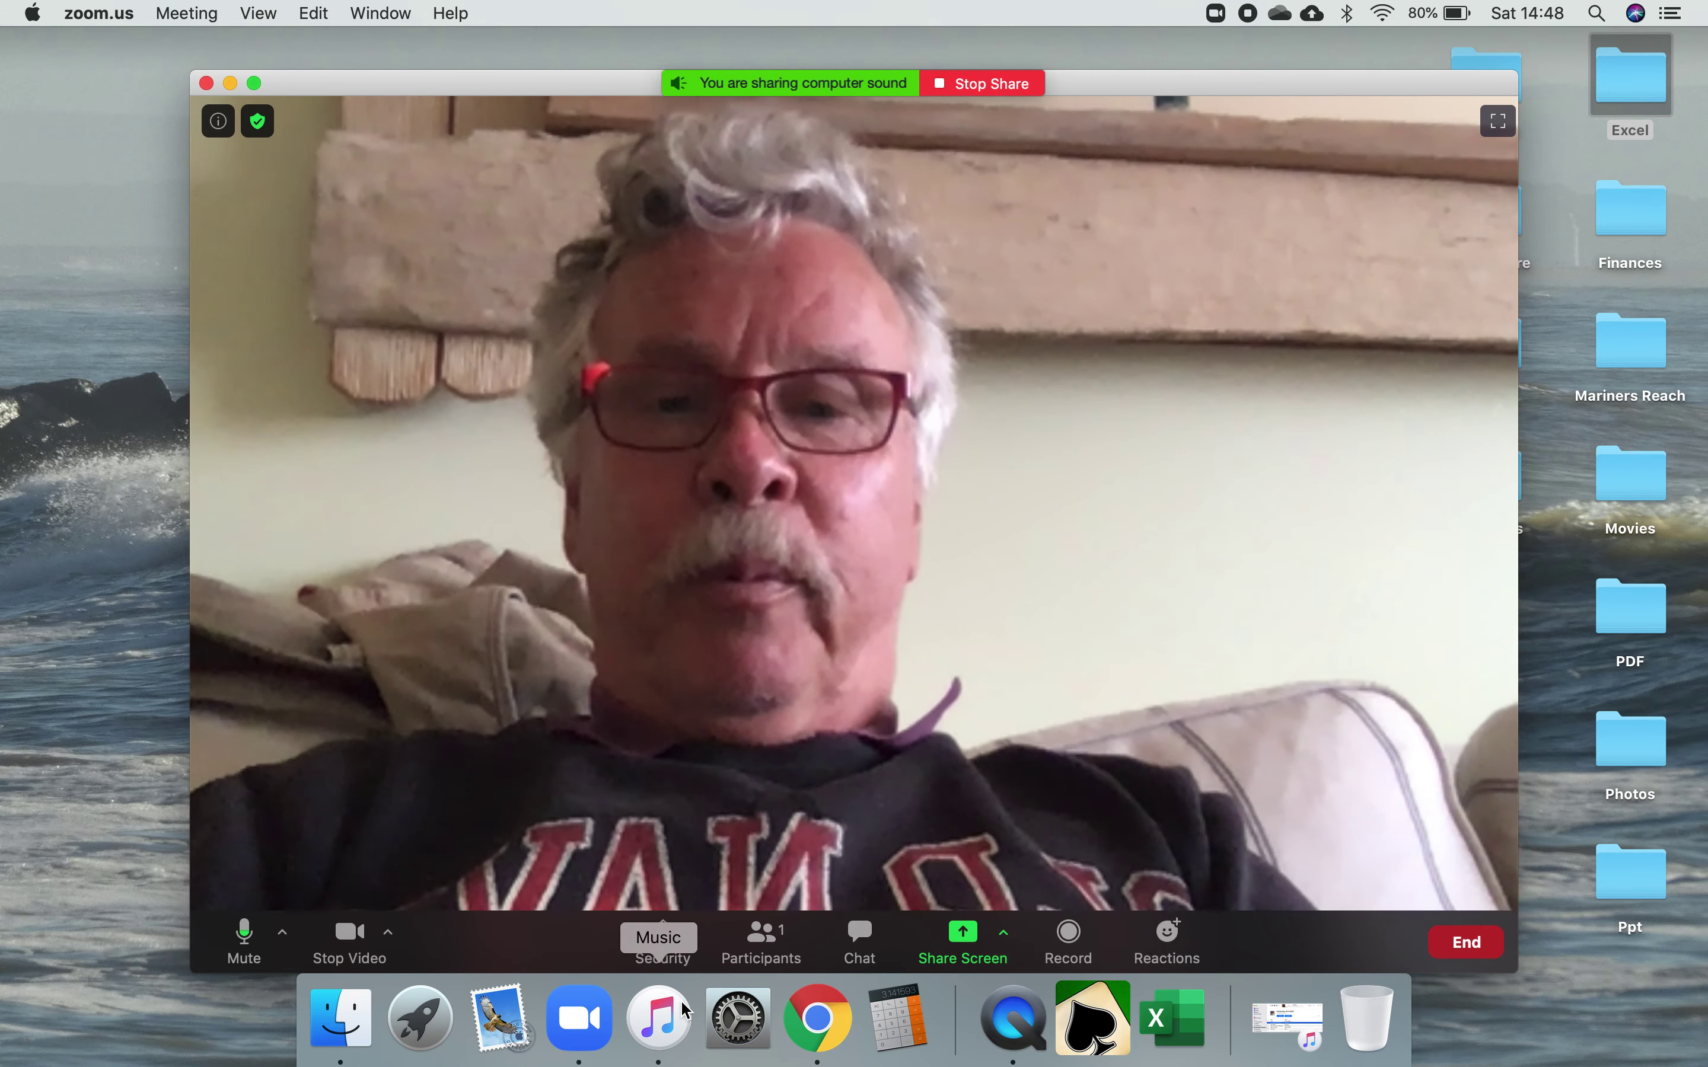
click(665, 1020)
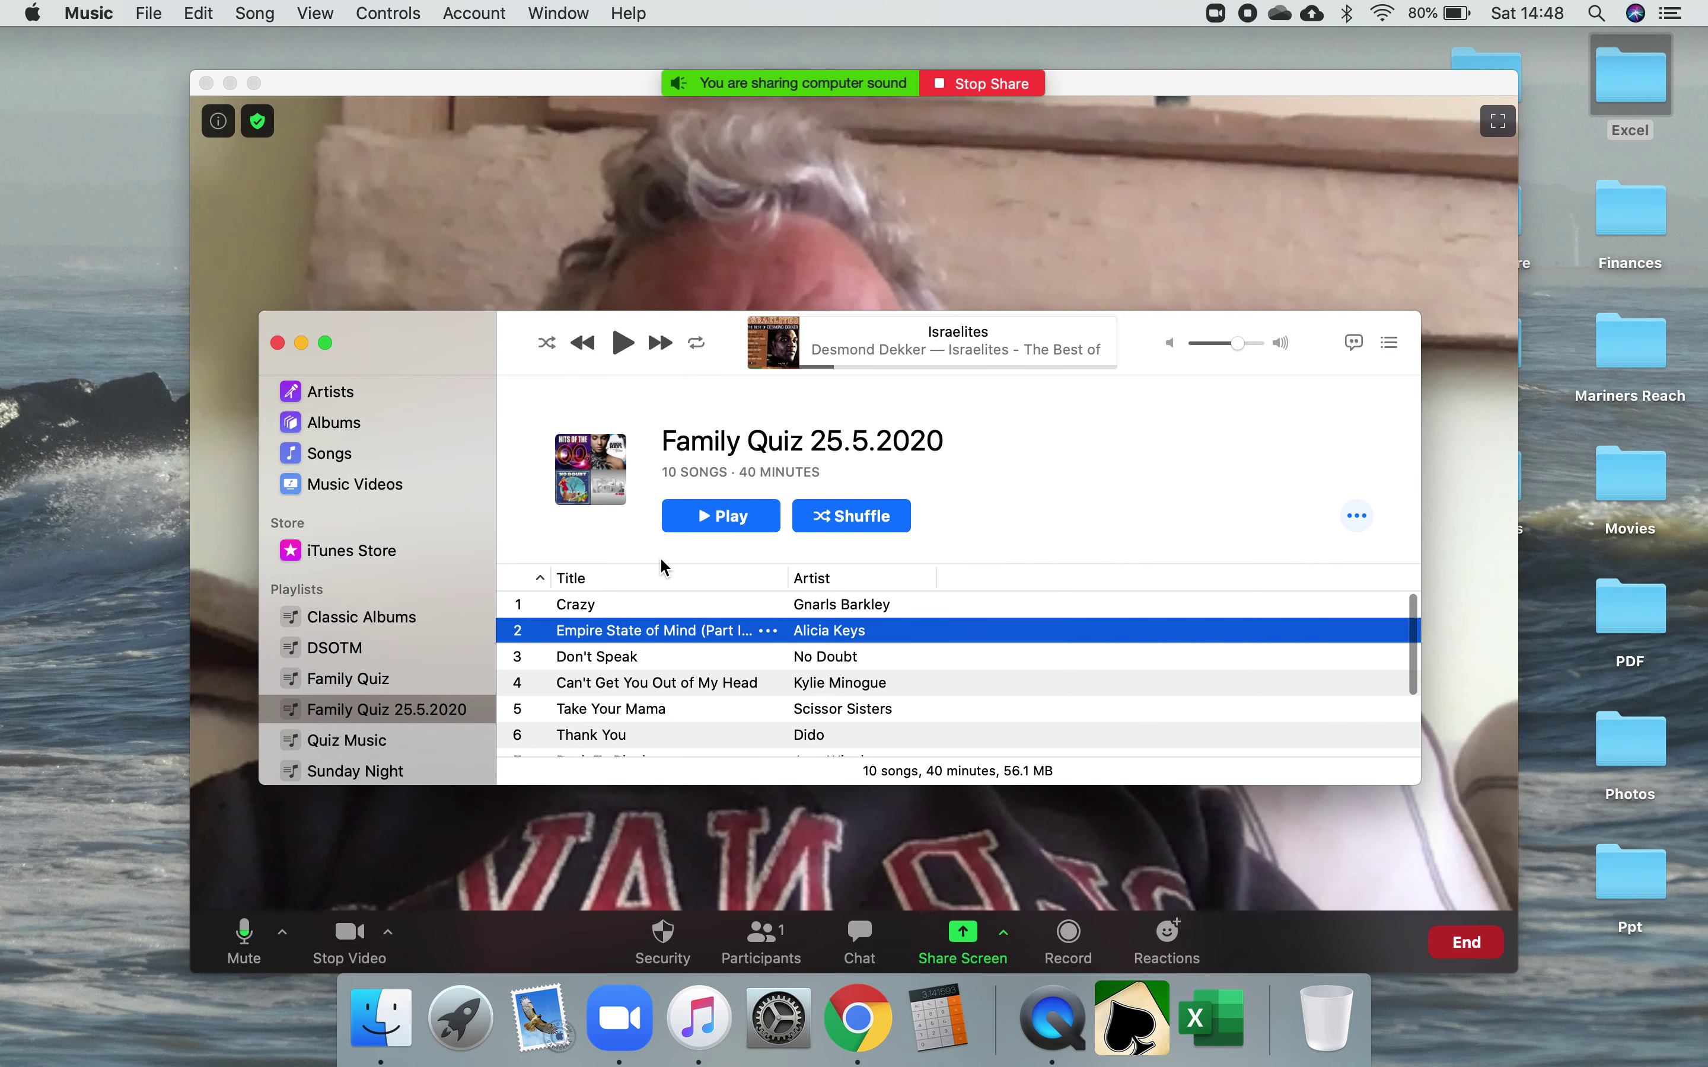
right_click(616, 605)
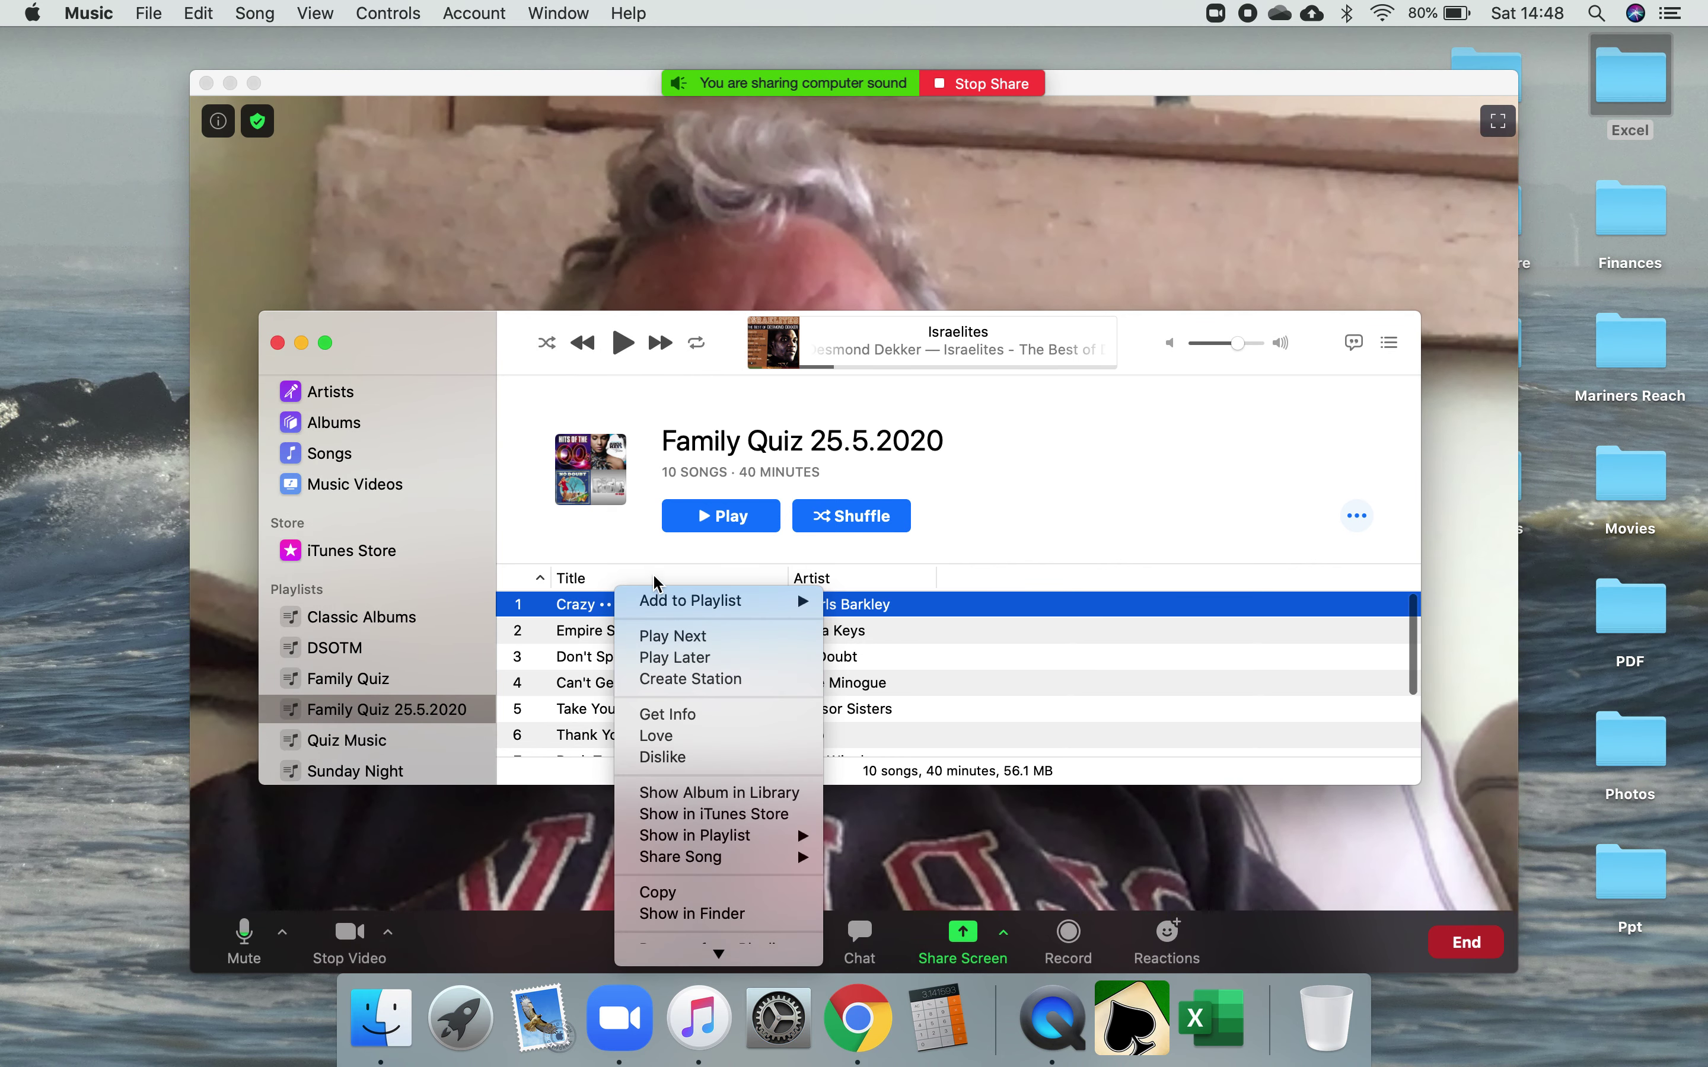
click(734, 522)
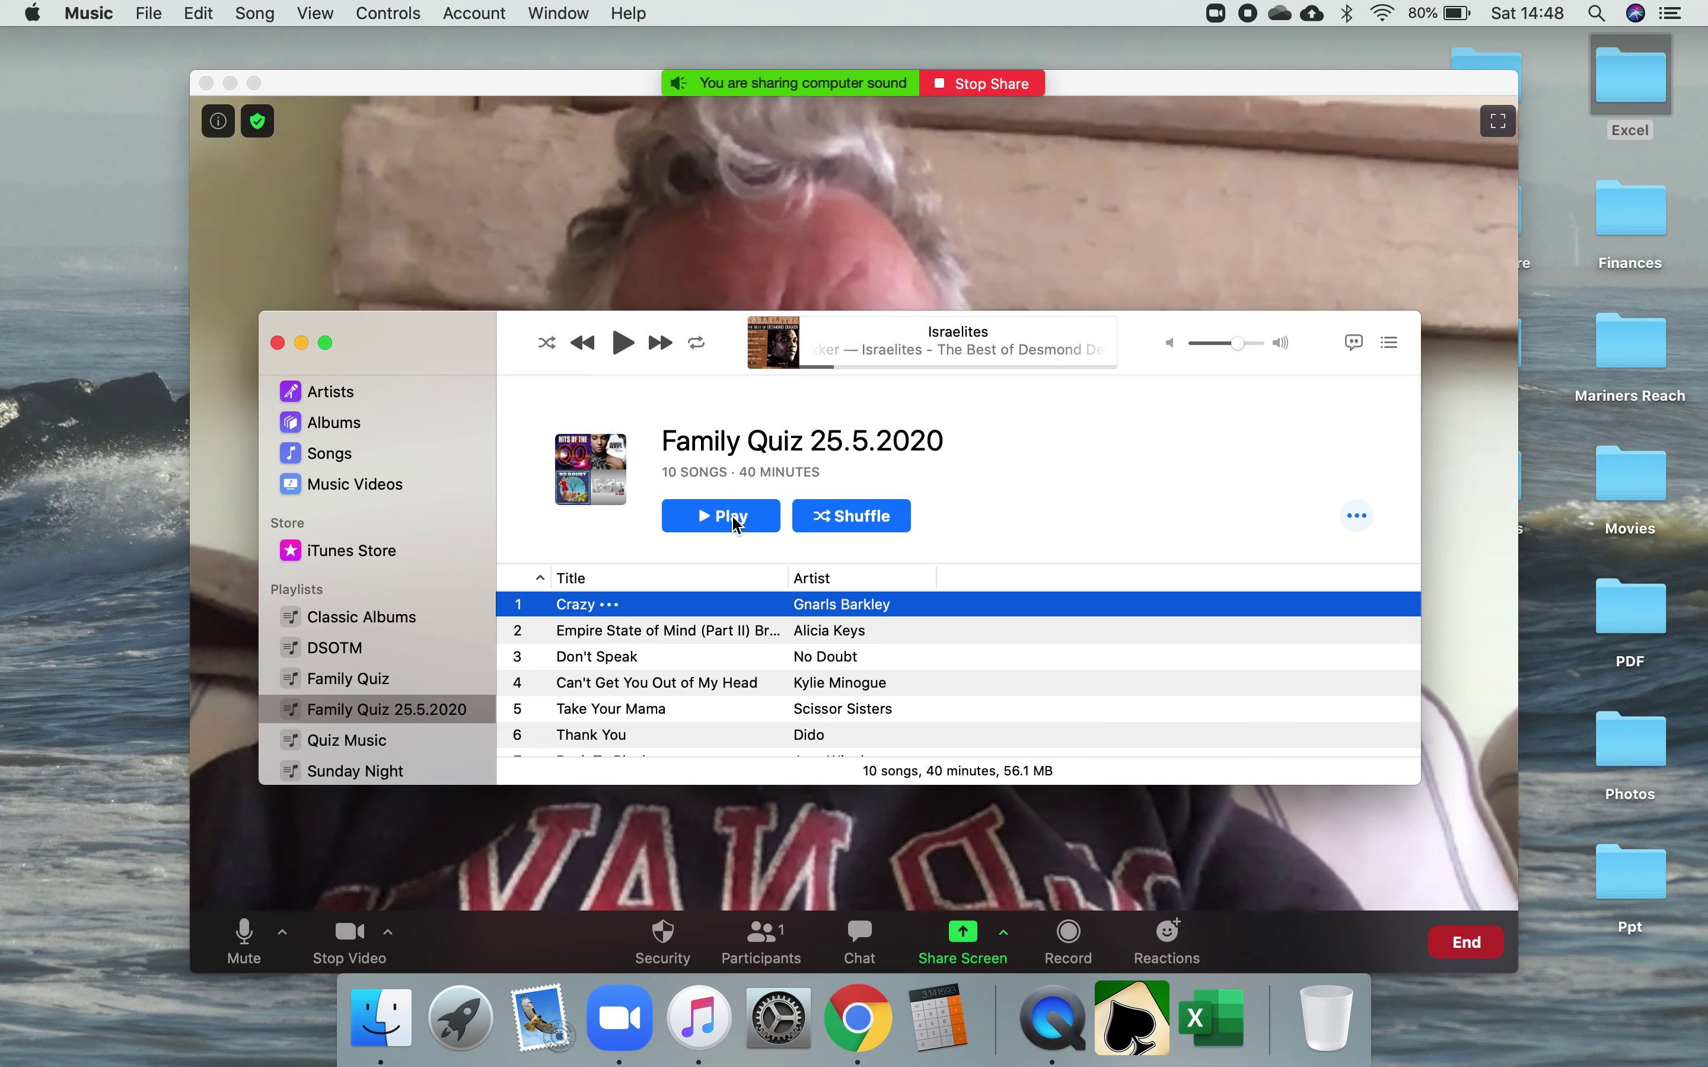
key(XF86AudioRaiseVolume)
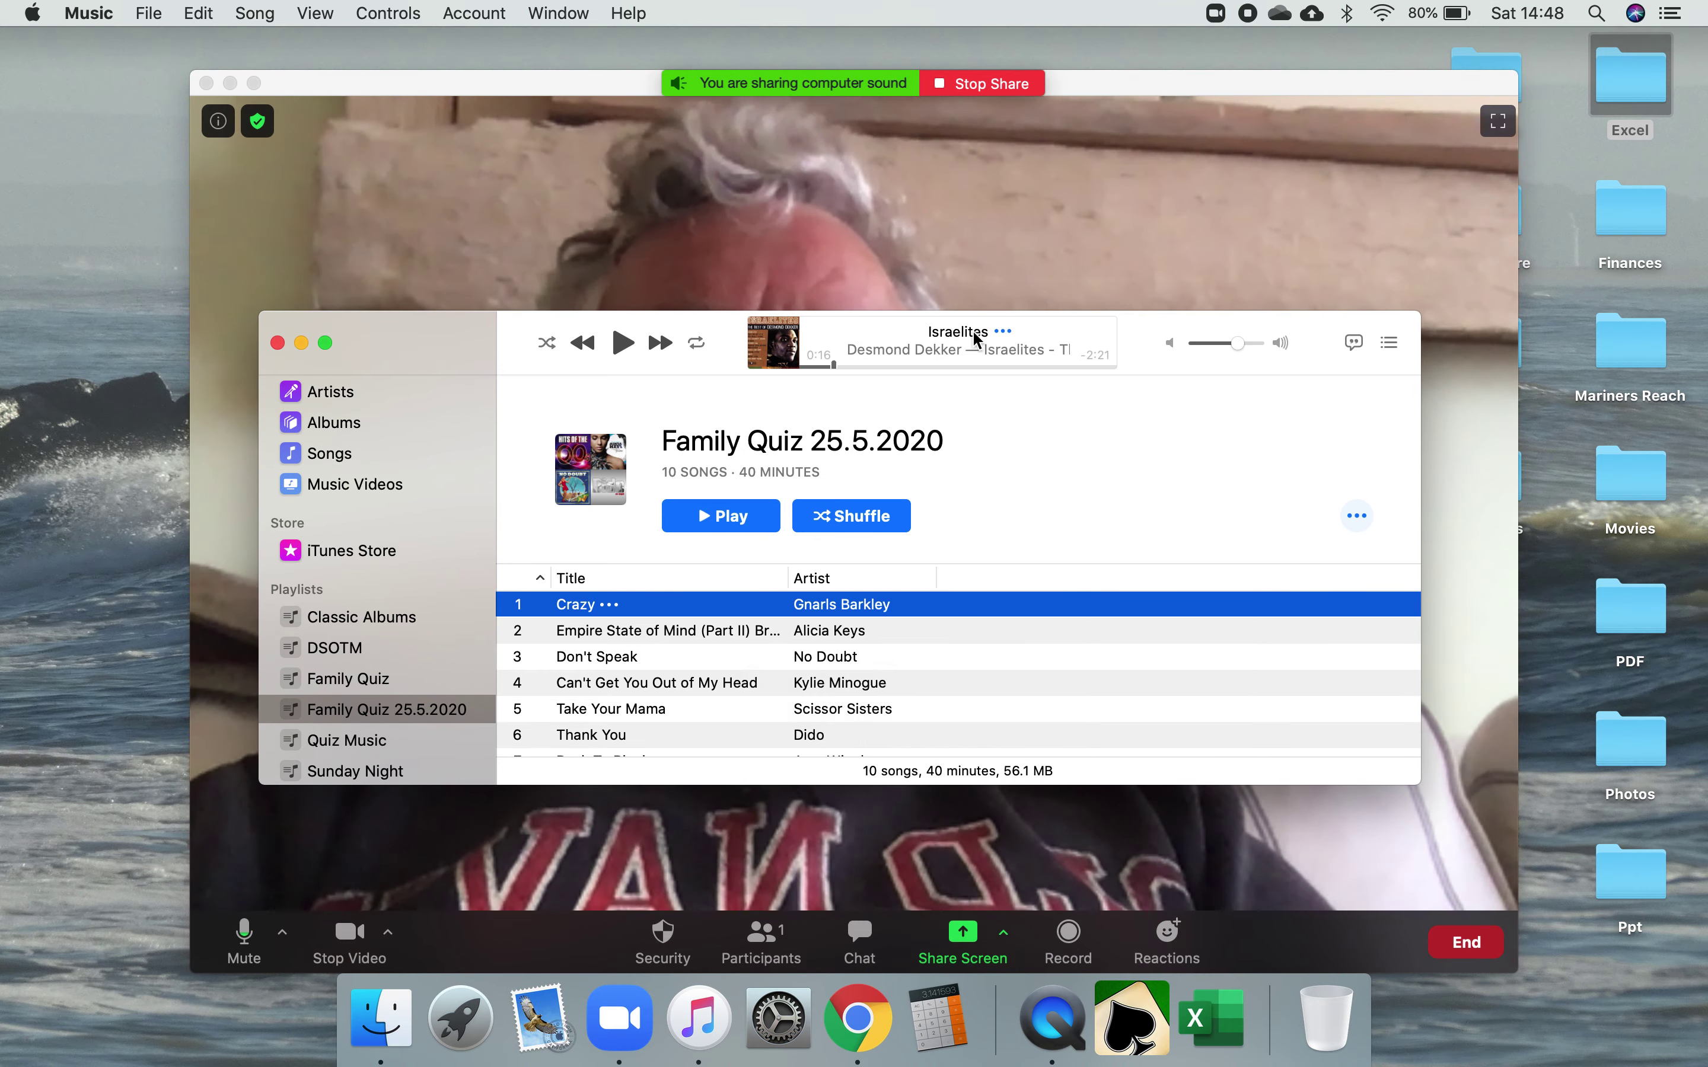
click(621, 343)
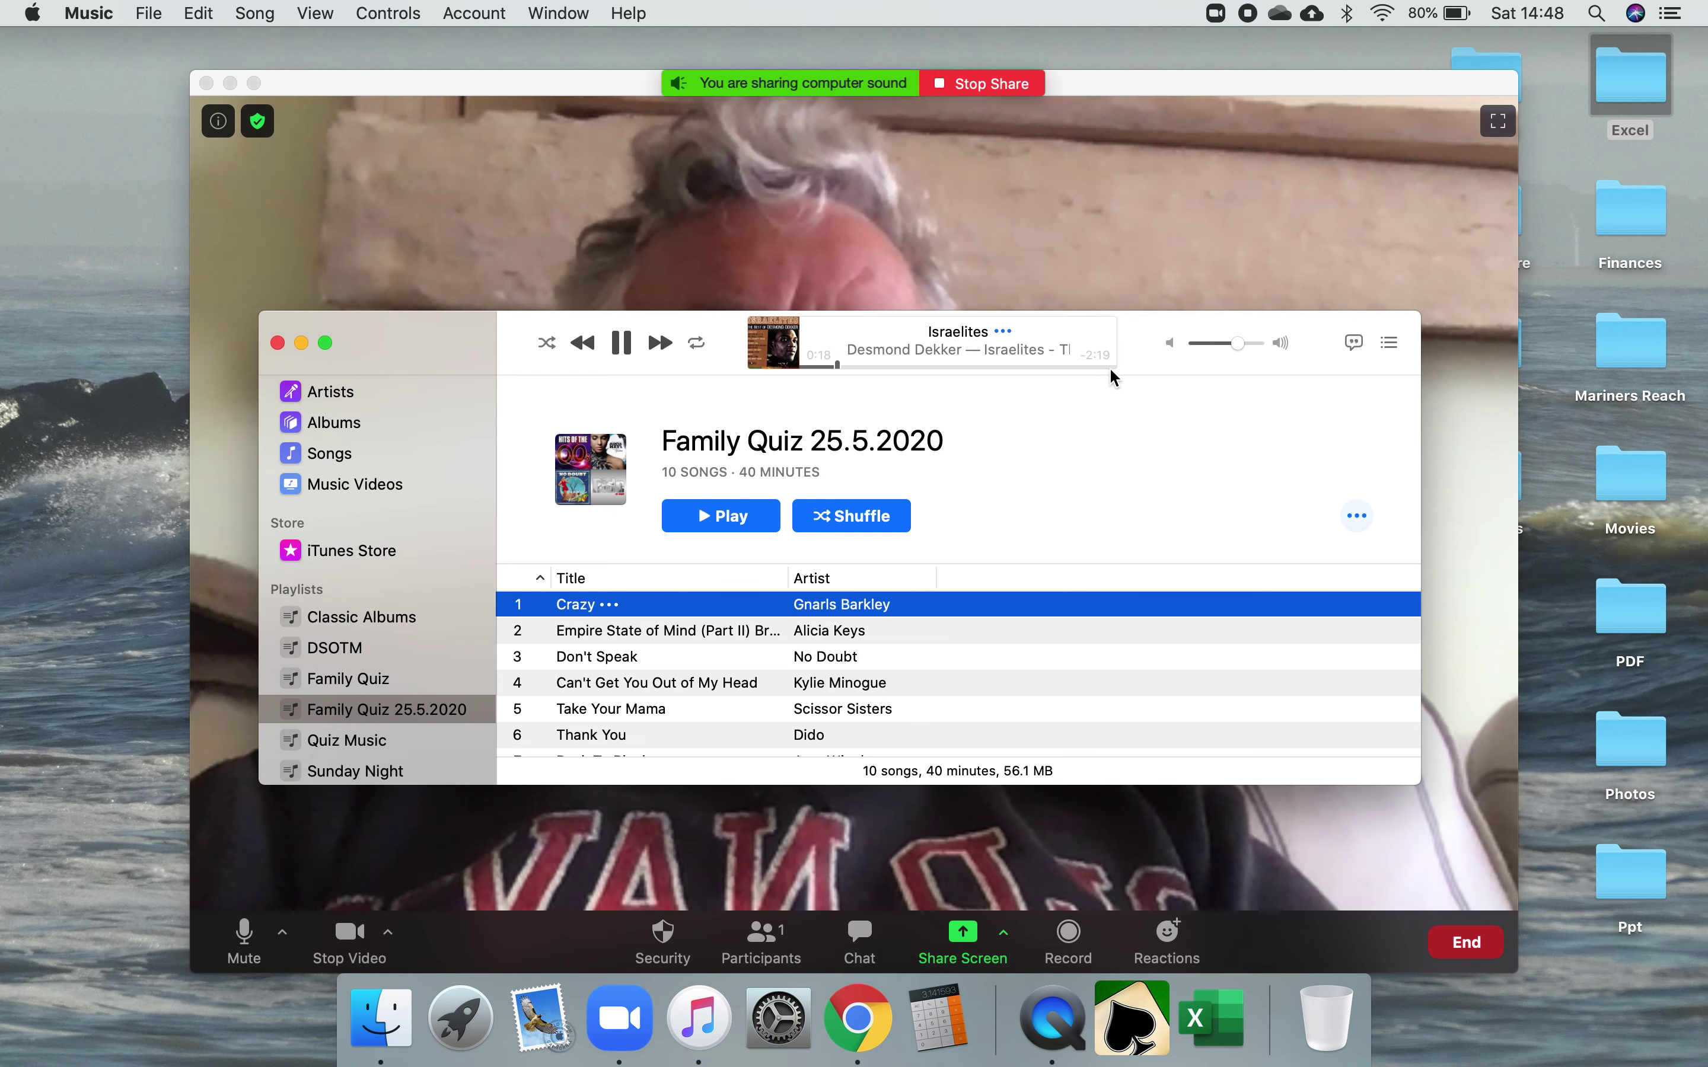
click(1202, 346)
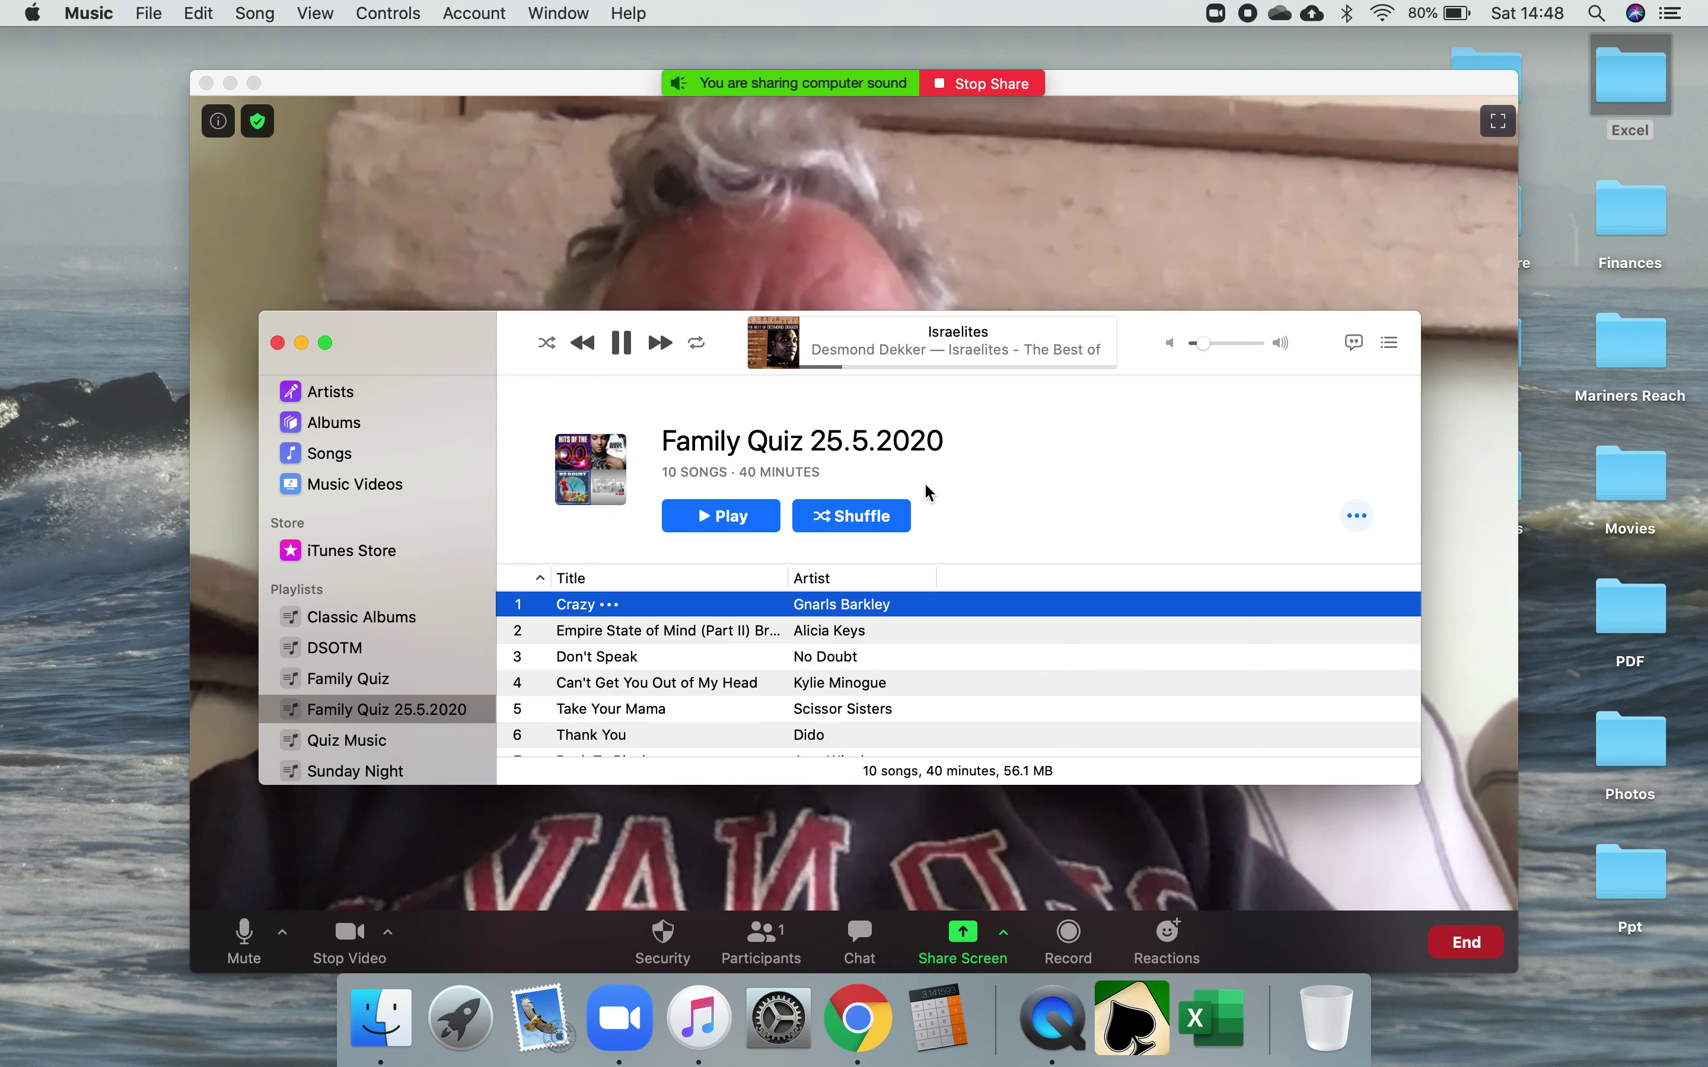
Step: Play Crazy from the Family Quiz 25.5.2020 playlist and reposition the Music window over the meeting video
double_click(643, 611)
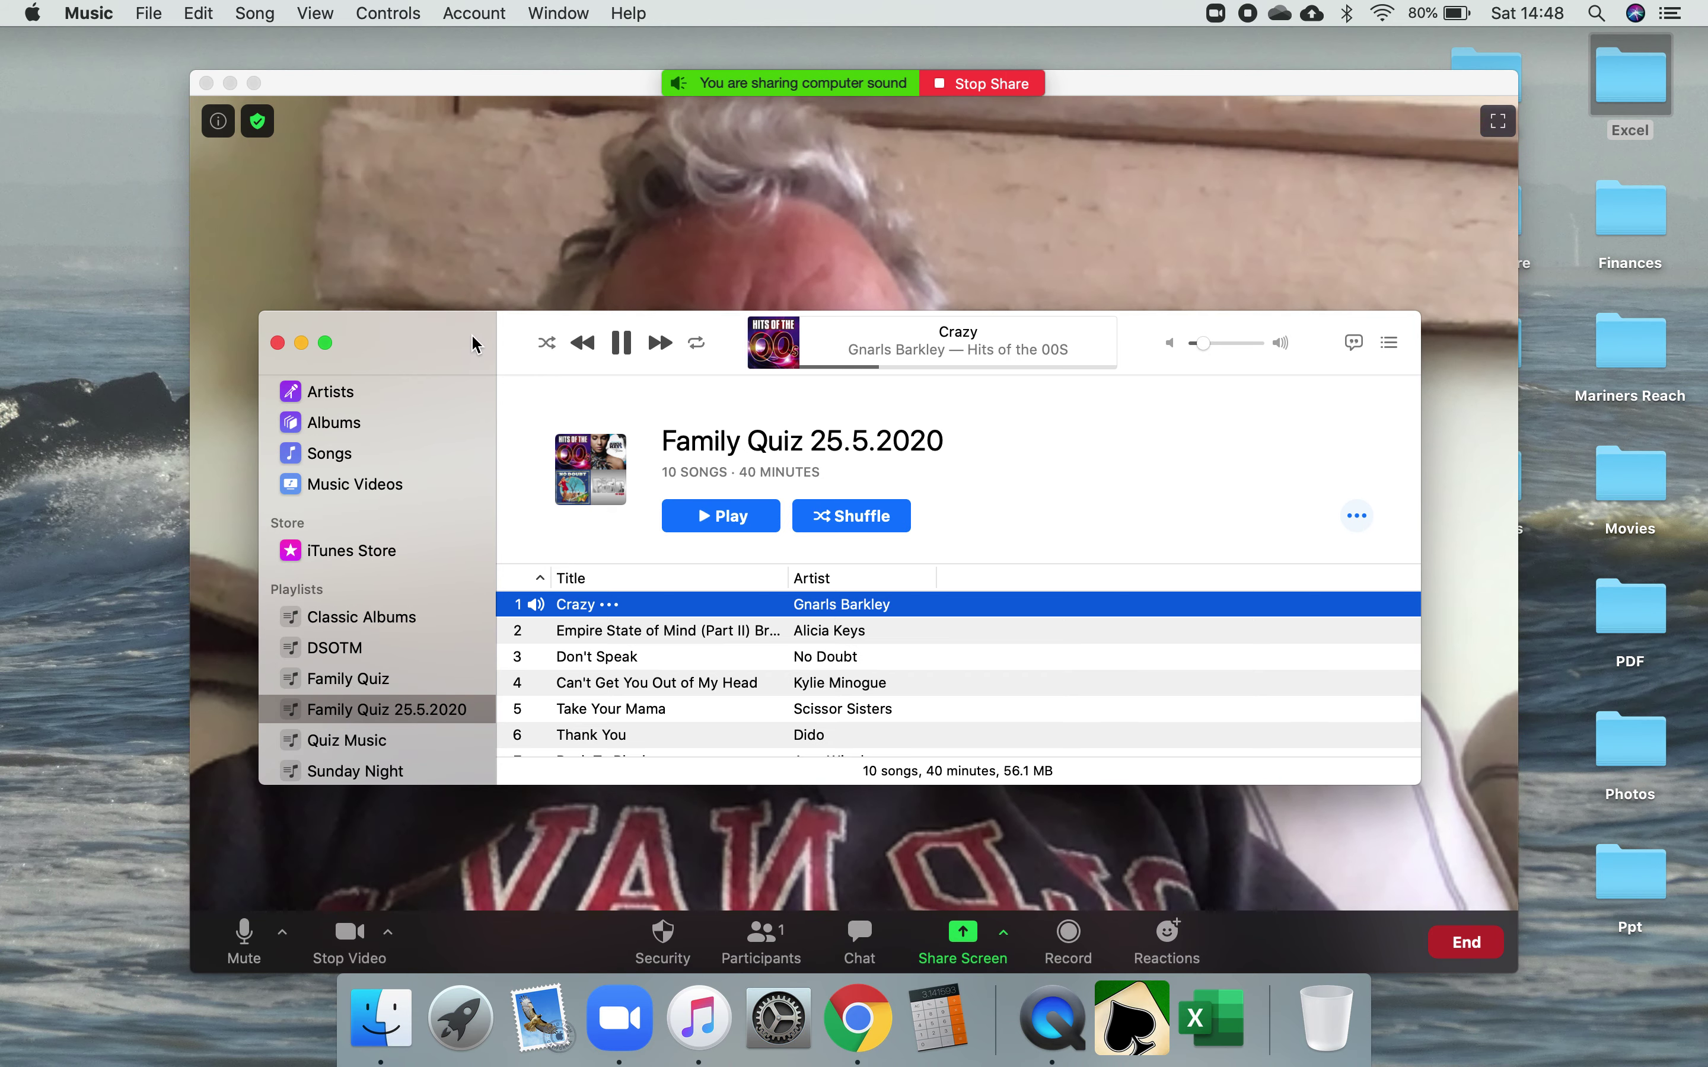
drag(472, 344, 408, 627)
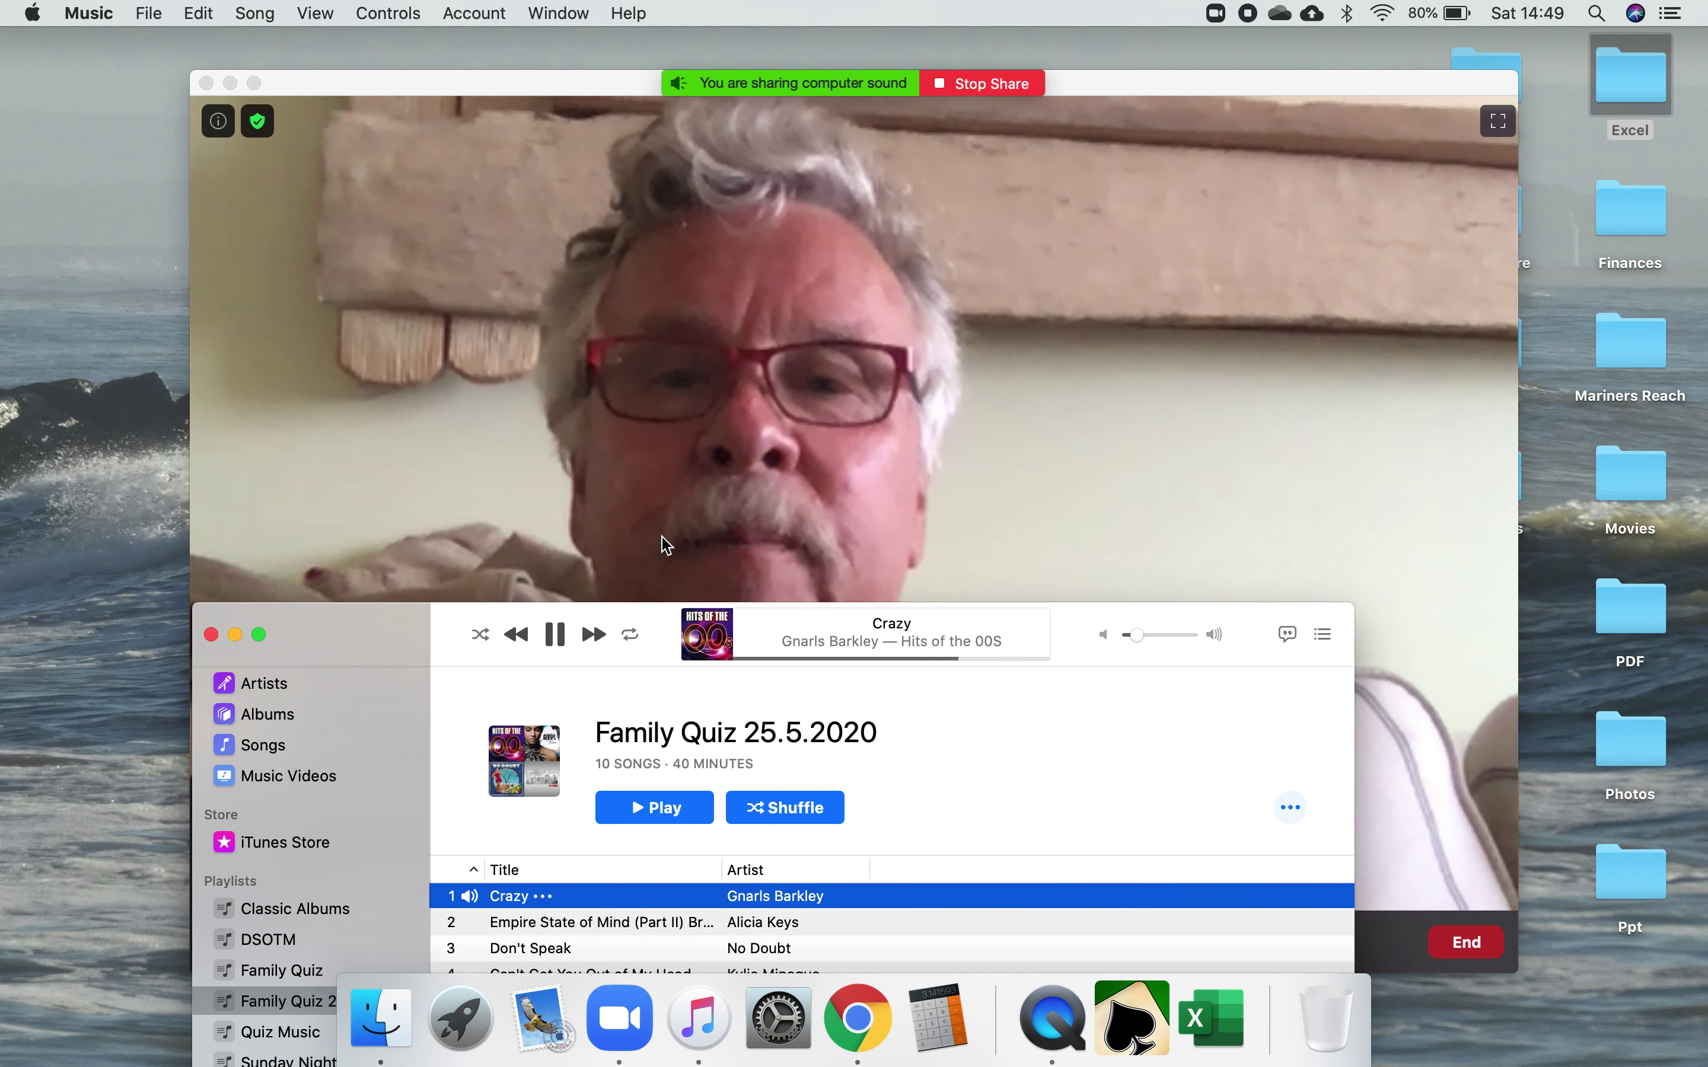
click(377, 640)
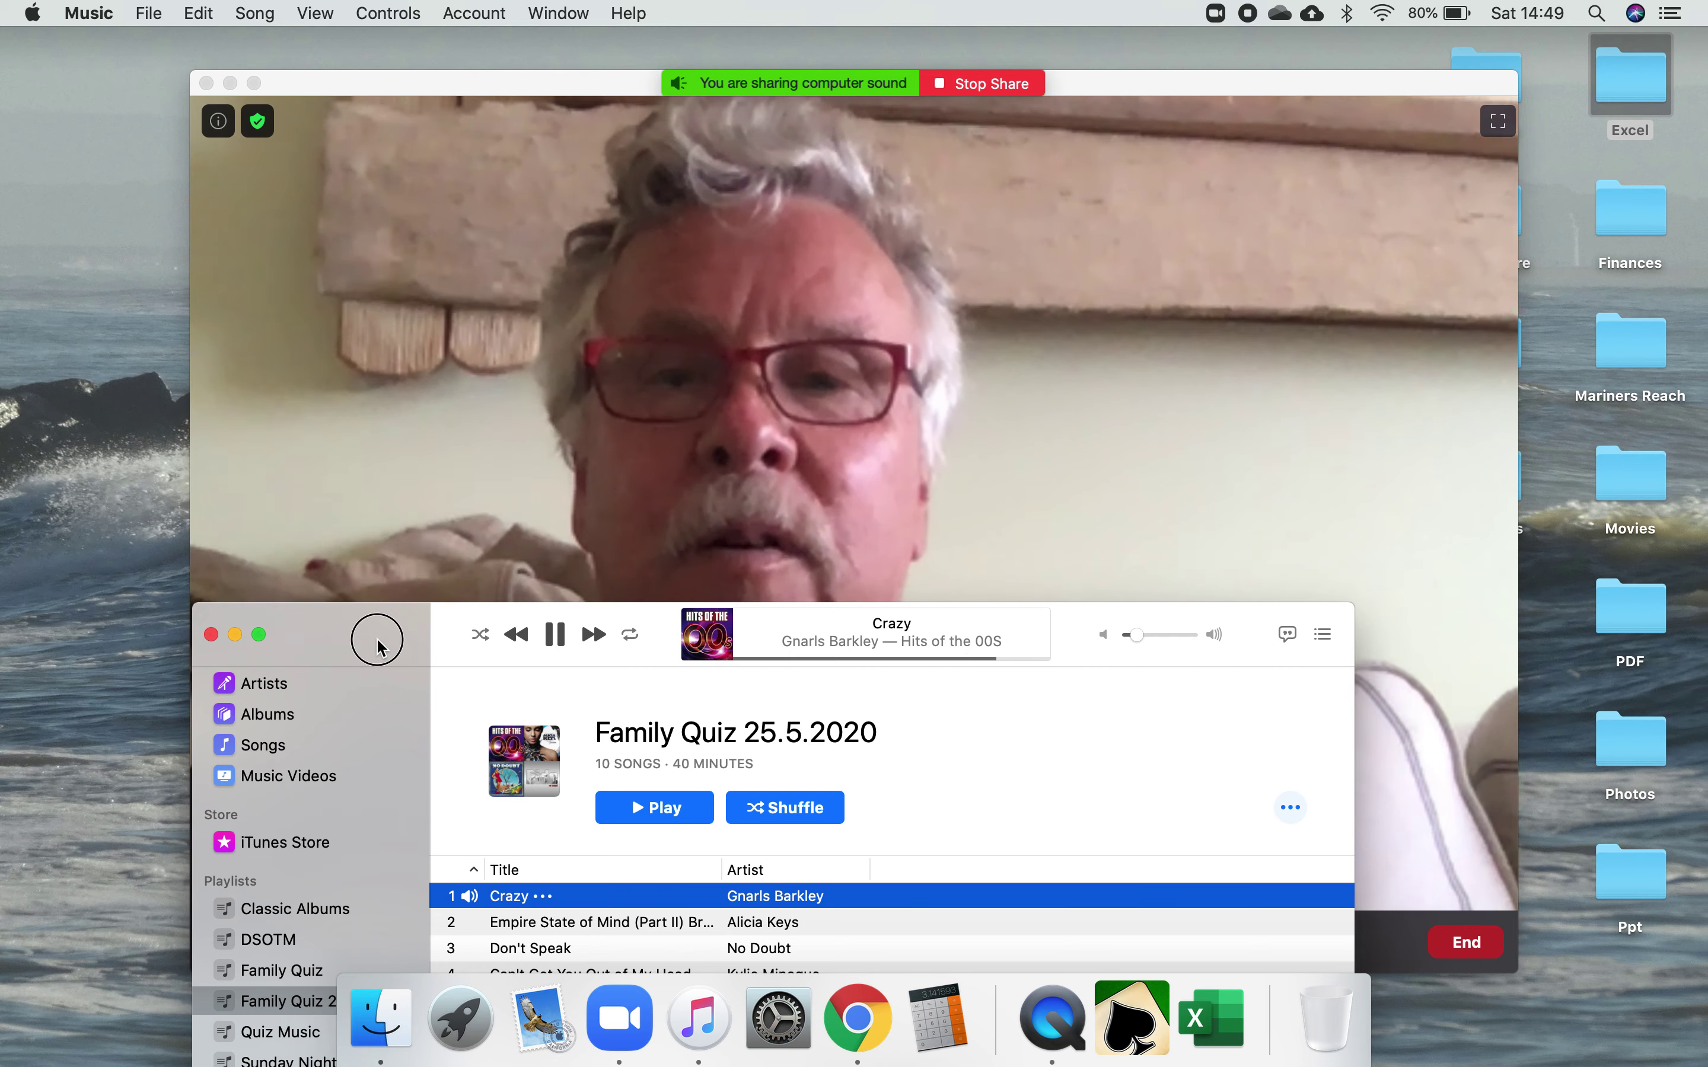
drag(377, 640, 345, 404)
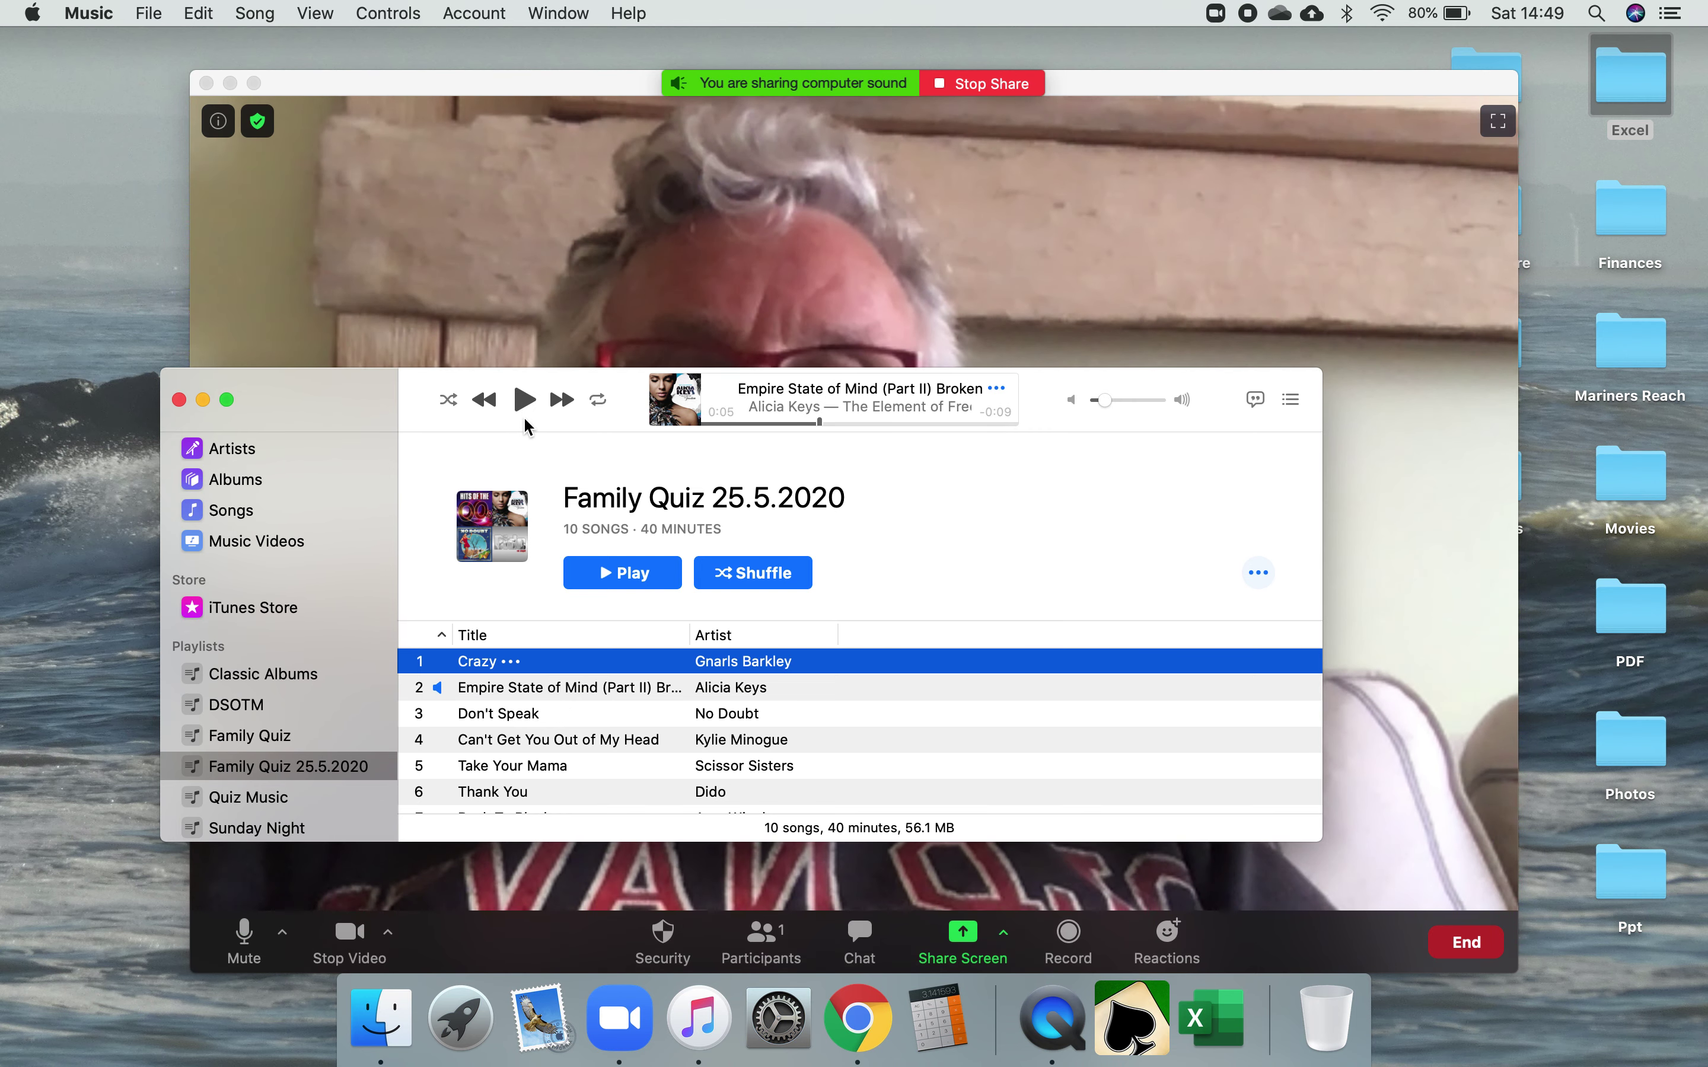
Step: Close the Music window and end the Zoom meeting
click(179, 400)
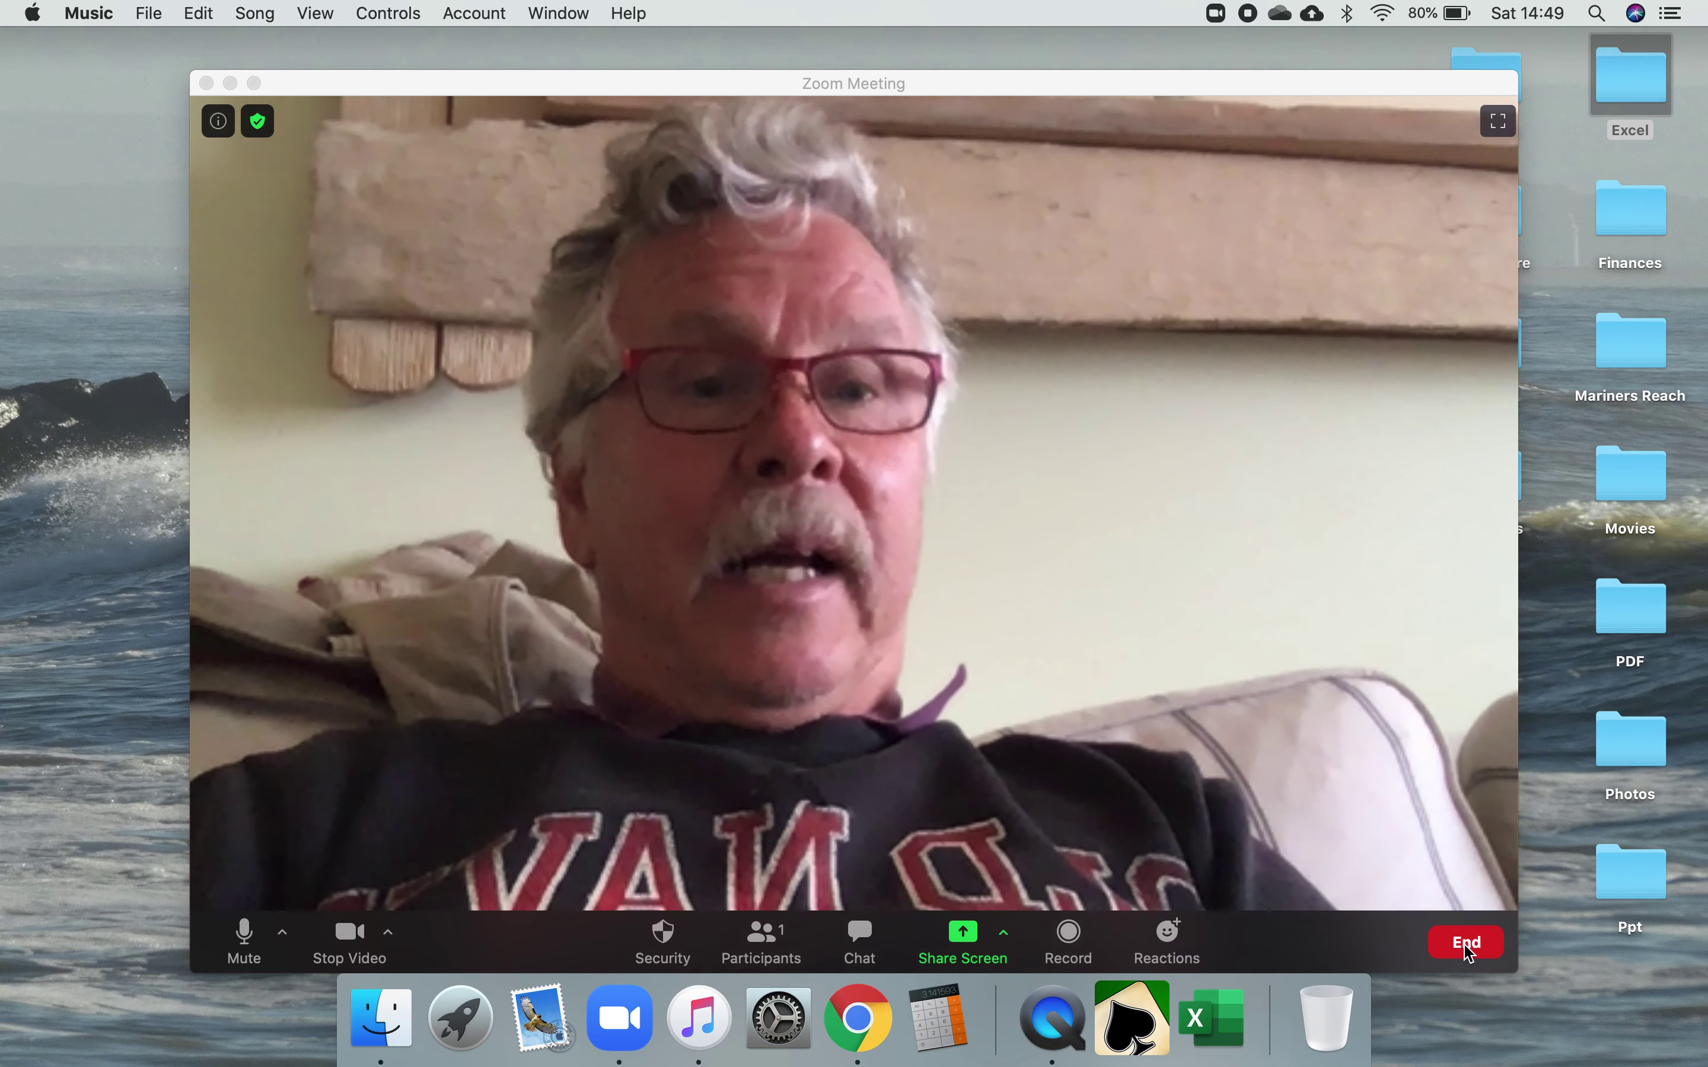
click(1478, 959)
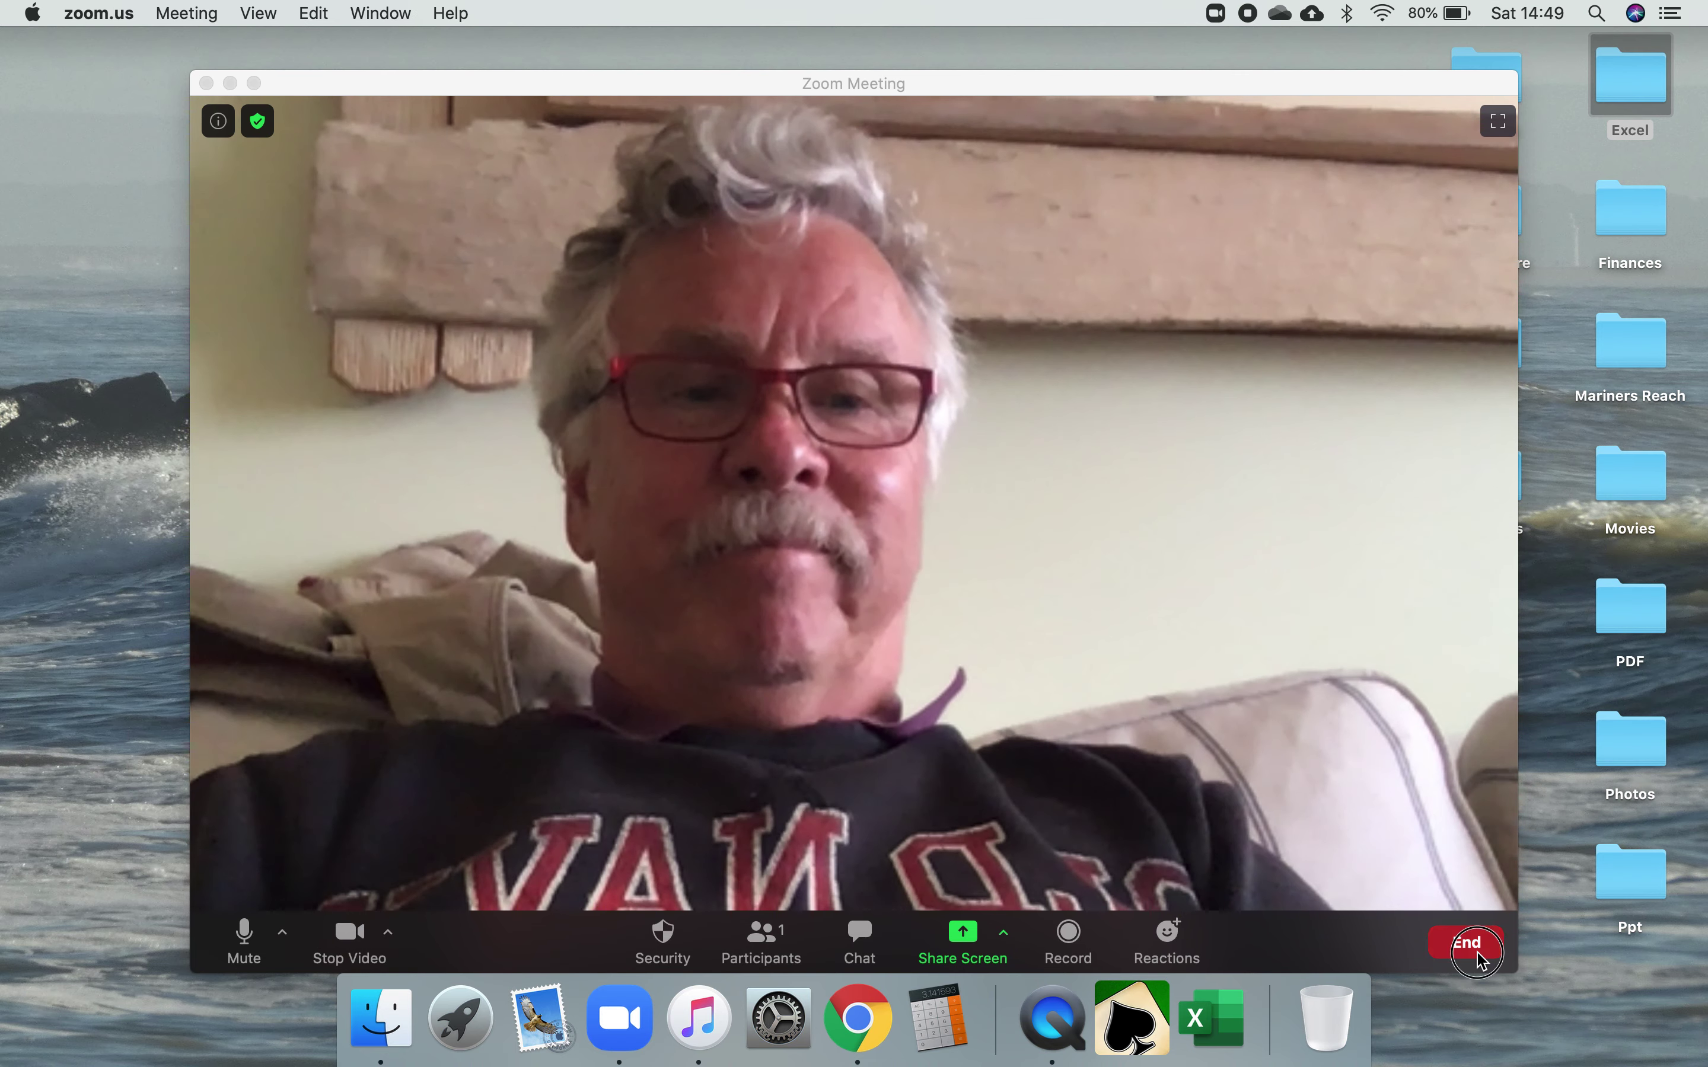
click(1395, 823)
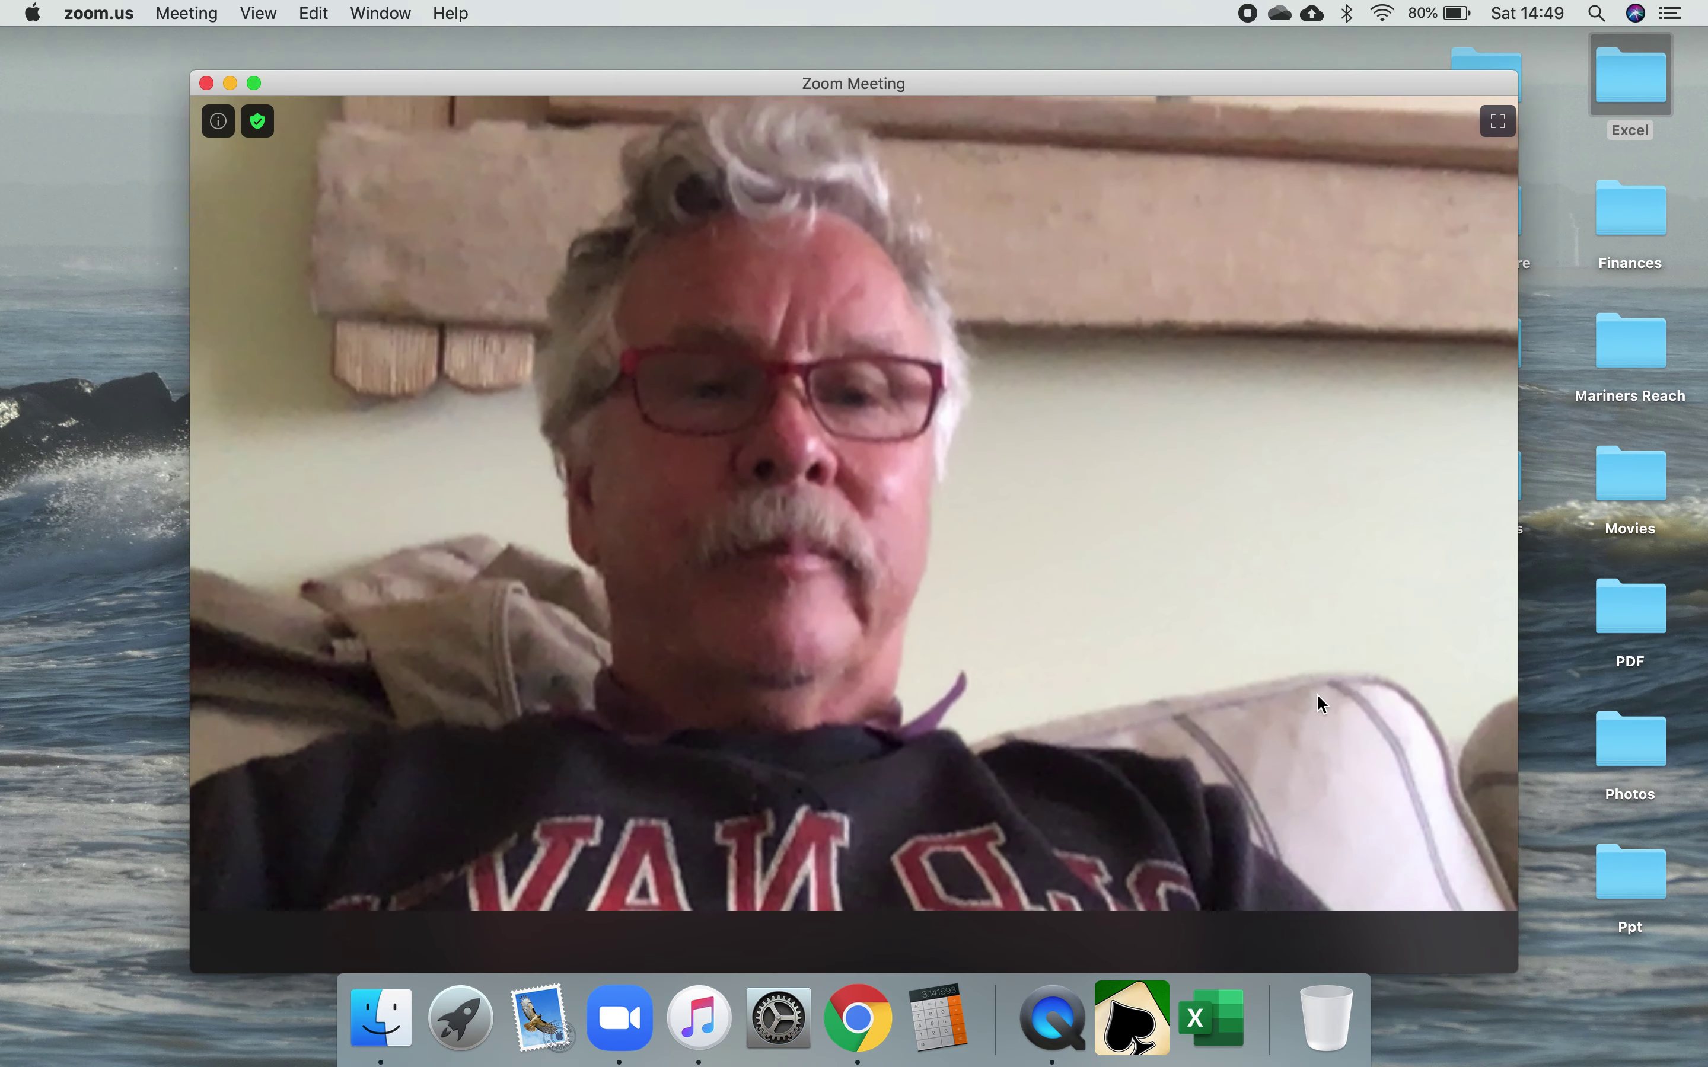